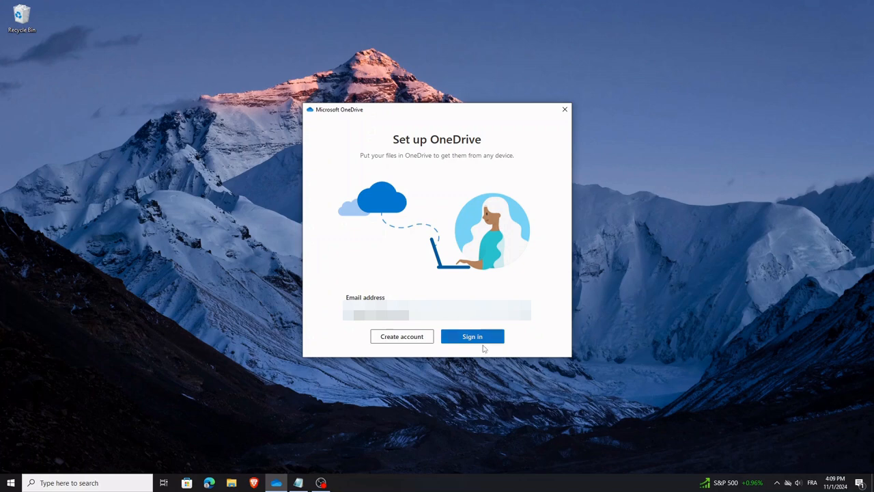
# Step: Sign in to OneDrive with the entered email address and keep using the existing OneDrive folder on this PC
pyautogui.click(477, 338)
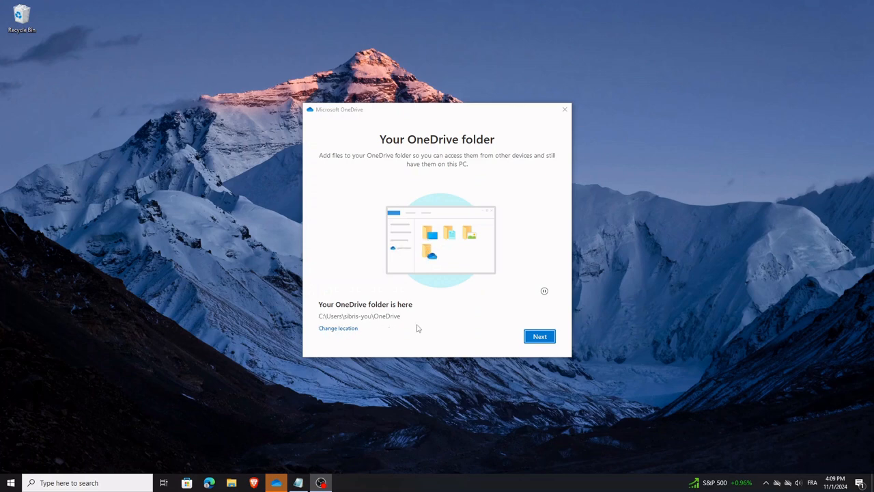
pyautogui.click(537, 337)
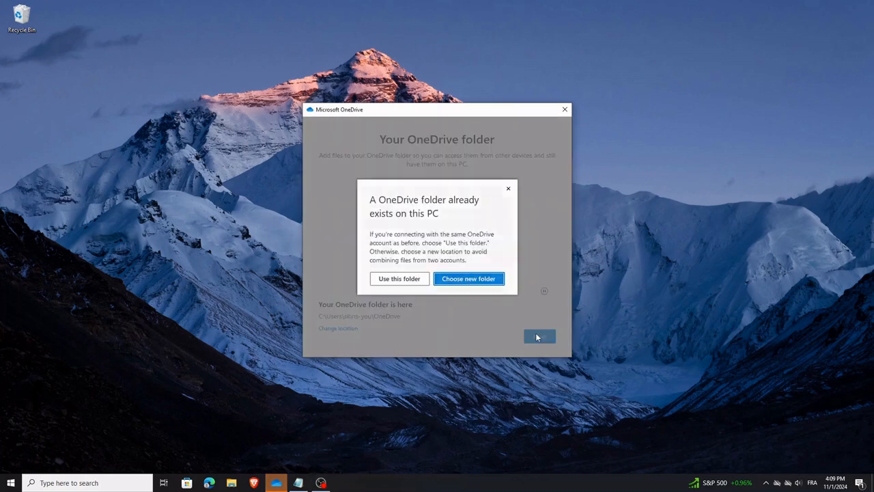
pyautogui.click(401, 279)
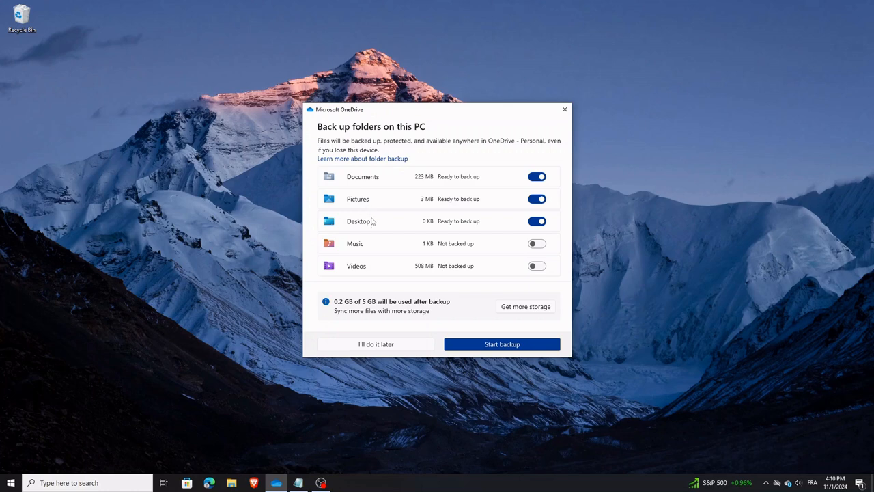
# Step: Exclude the Desktop folder from the backup and start backing up Documents and Pictures
pyautogui.click(534, 221)
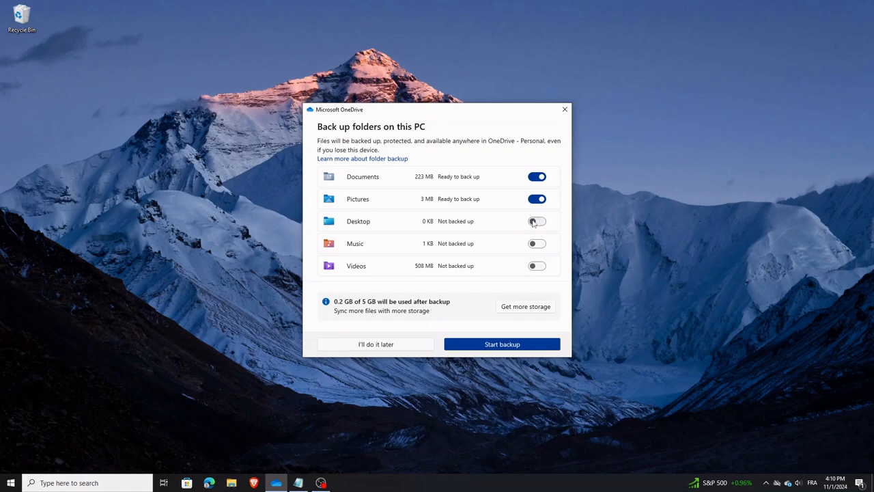
pyautogui.click(502, 344)
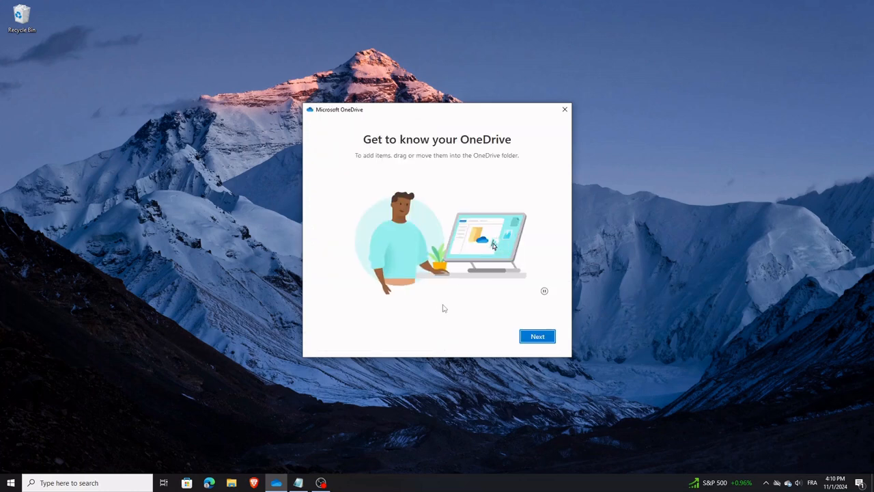
# Step: Go through the OneDrive introduction, postpone getting the mobile app, and open the OneDrive folder
pyautogui.click(532, 337)
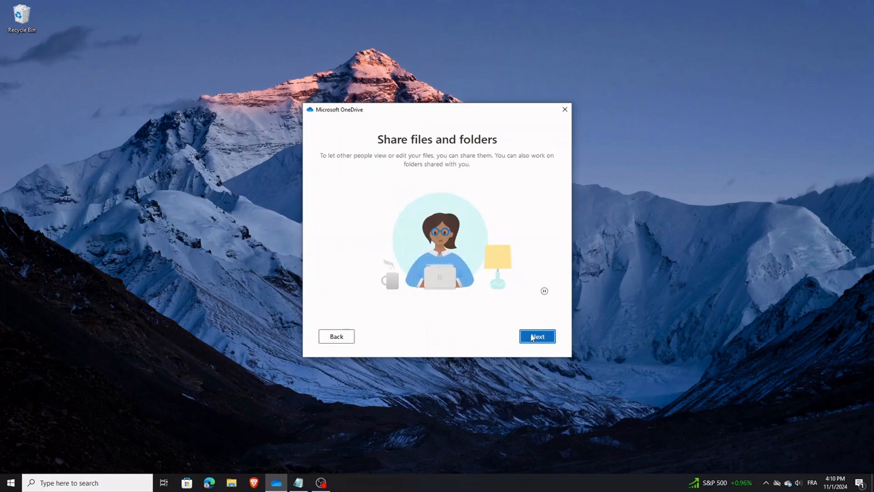
pyautogui.click(532, 337)
pyautogui.click(532, 338)
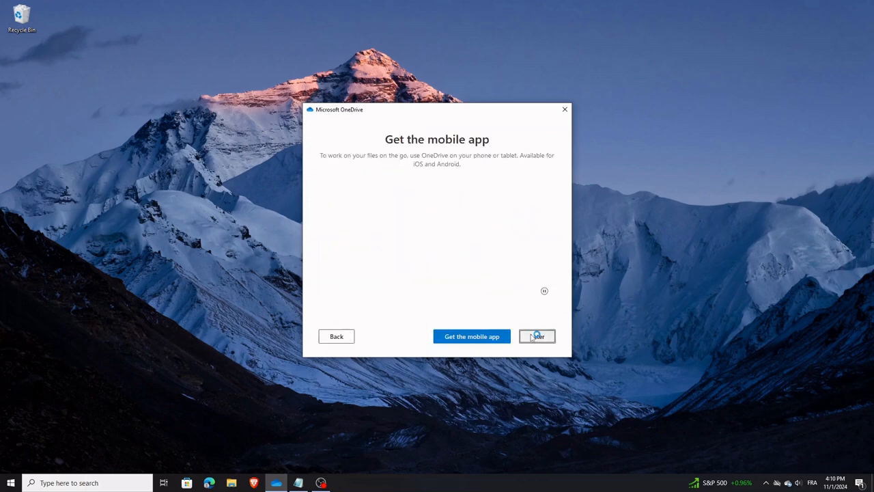
pyautogui.click(535, 337)
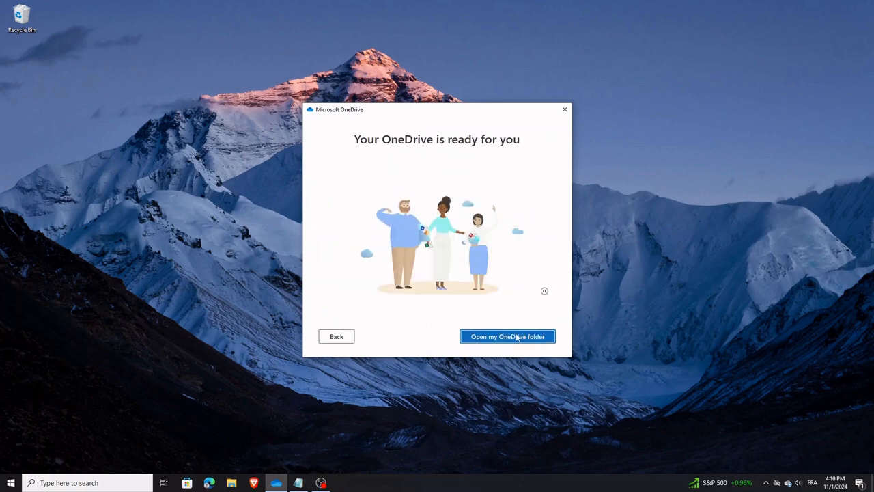
pyautogui.click(516, 336)
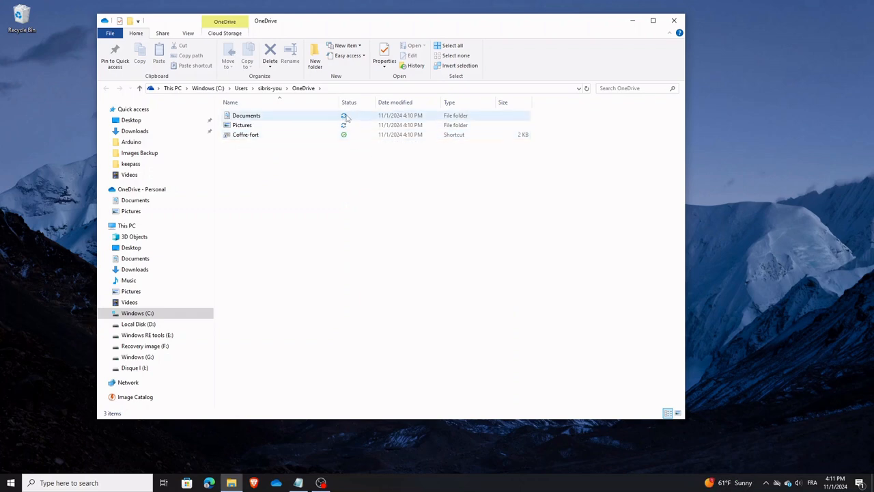
# Step: Check the sync status of the items in the OneDrive folder and open the PhotoBase Samples folder inside Pictures
pyautogui.click(345, 117)
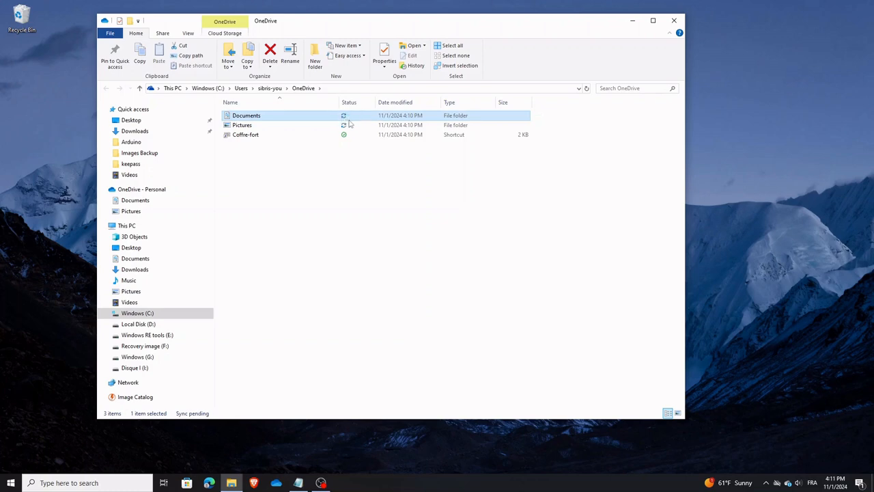
pyautogui.click(343, 161)
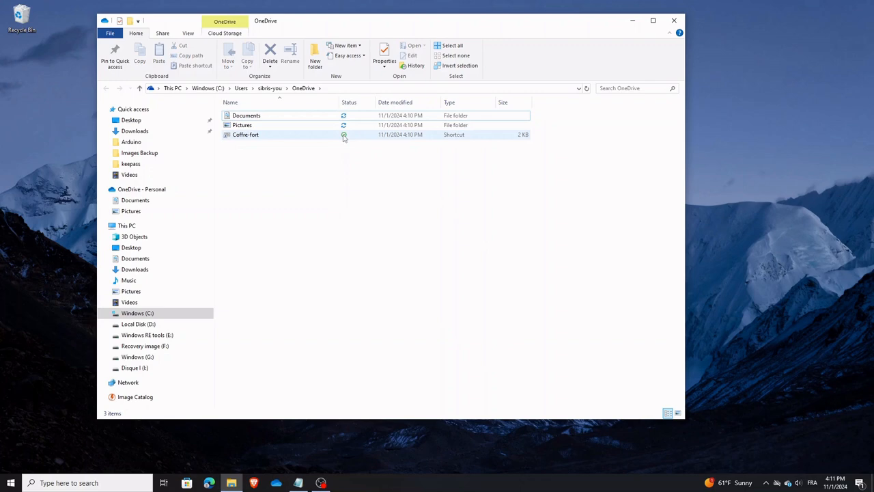
pyautogui.moveTo(344, 138)
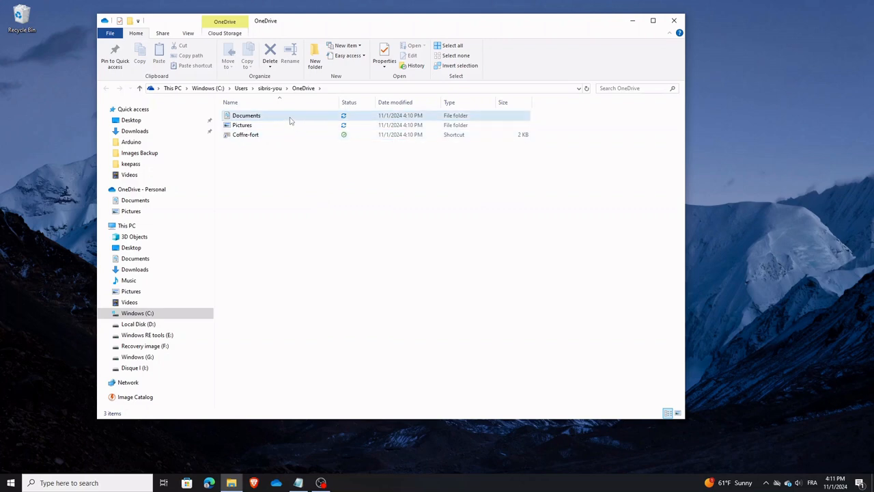
pyautogui.doubleClick(284, 125)
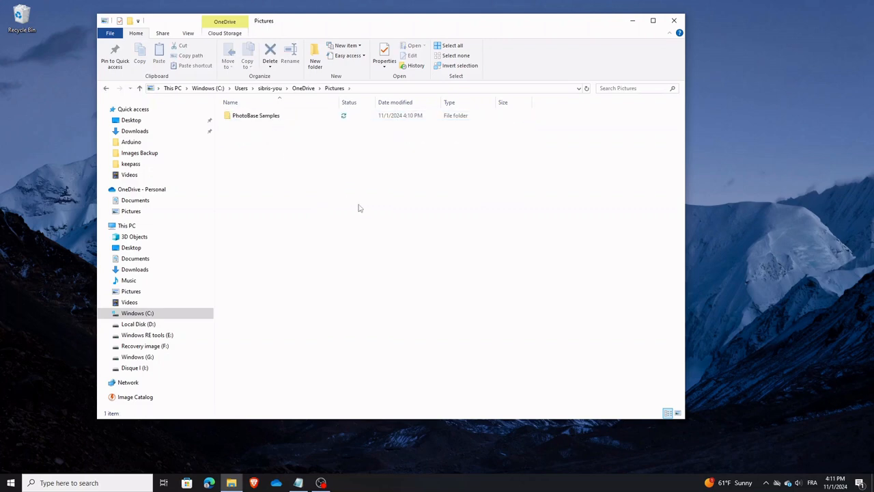
pyautogui.doubleClick(292, 118)
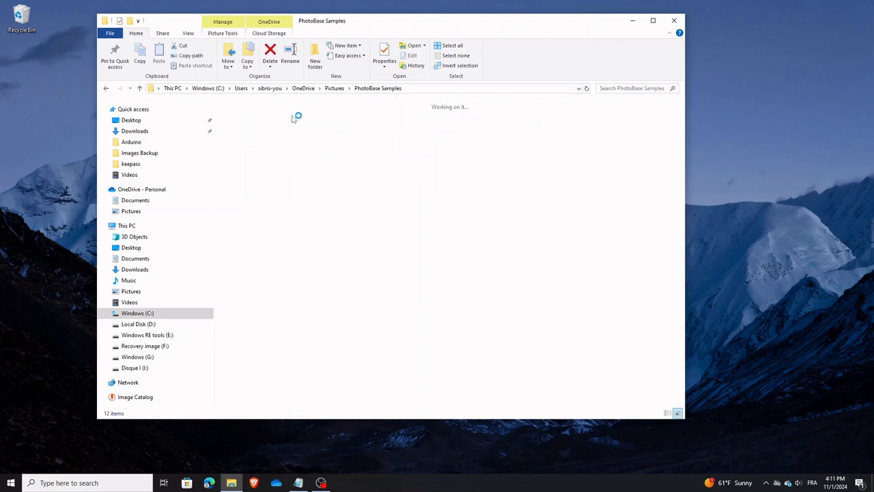
# Step: Pause OneDrive file syncing, resume it, and return to the PhotoBase Samples folder
pyautogui.click(788, 482)
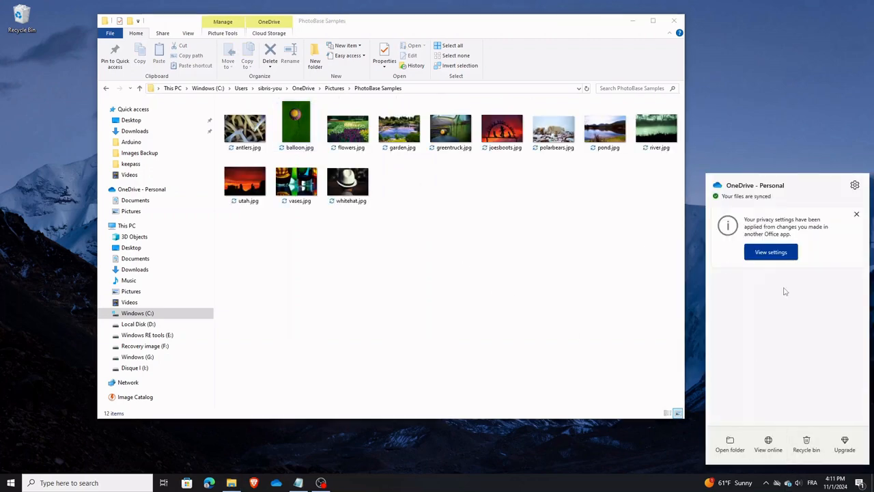
pyautogui.click(855, 185)
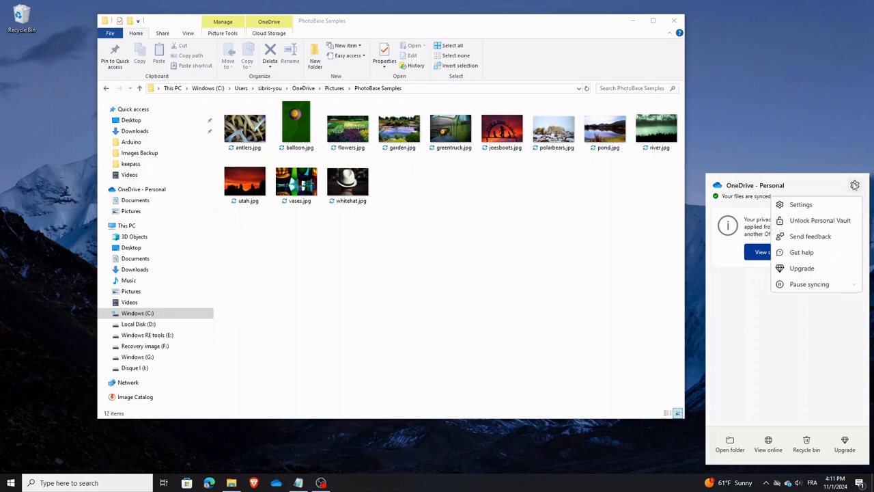
pyautogui.click(797, 288)
pyautogui.click(798, 300)
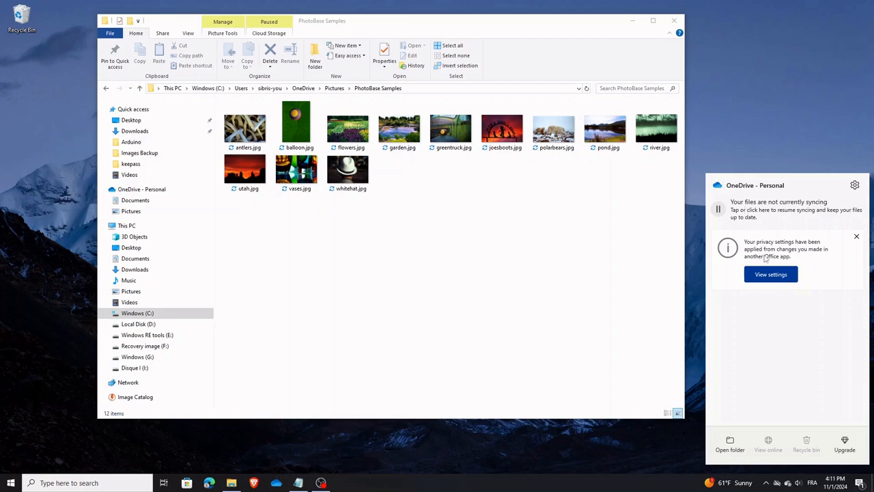
pyautogui.click(720, 210)
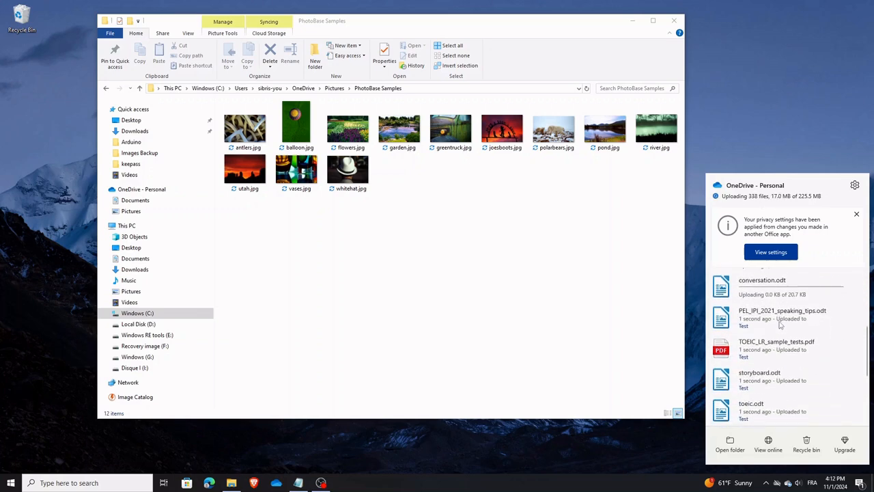
pyautogui.click(386, 153)
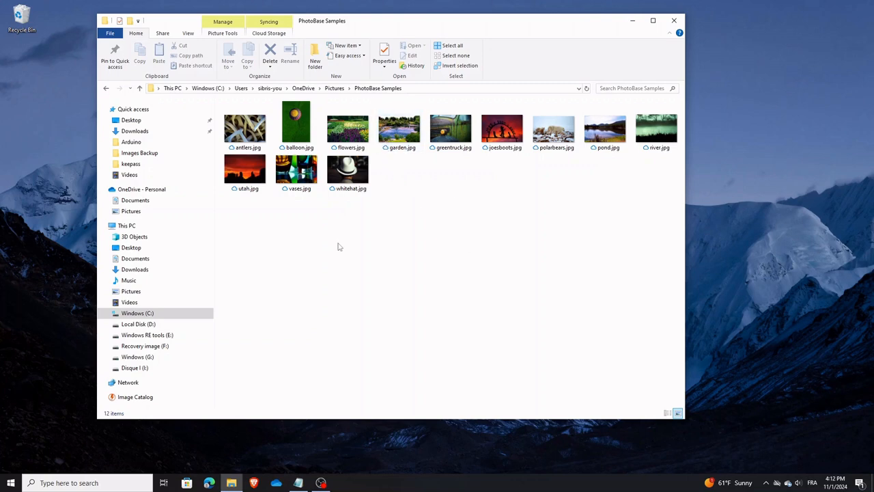
# Step: Open the online-only garden.jpg and close the image viewer, and check the availability status of joesboots.jpg
pyautogui.moveTo(396, 143)
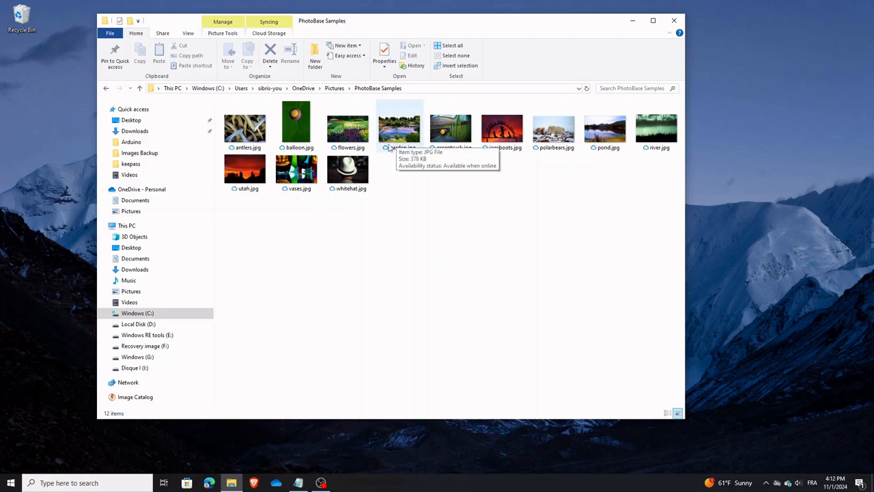
pyautogui.doubleClick(390, 146)
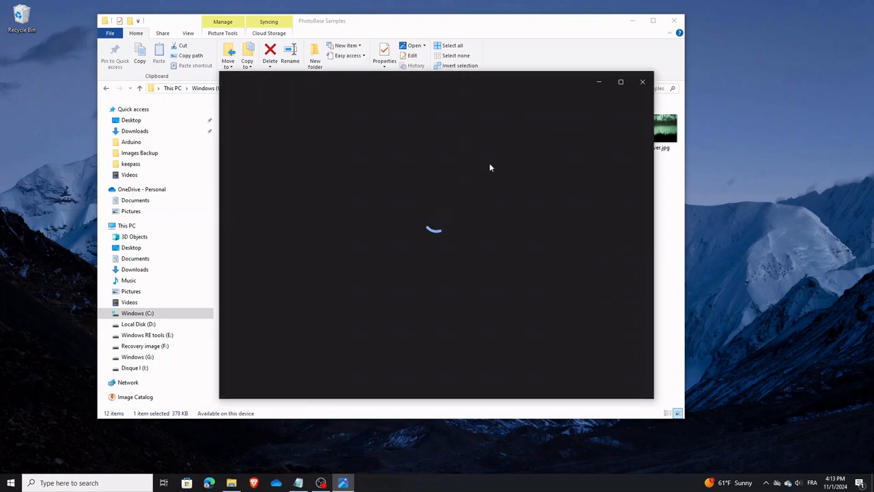
pyautogui.click(639, 85)
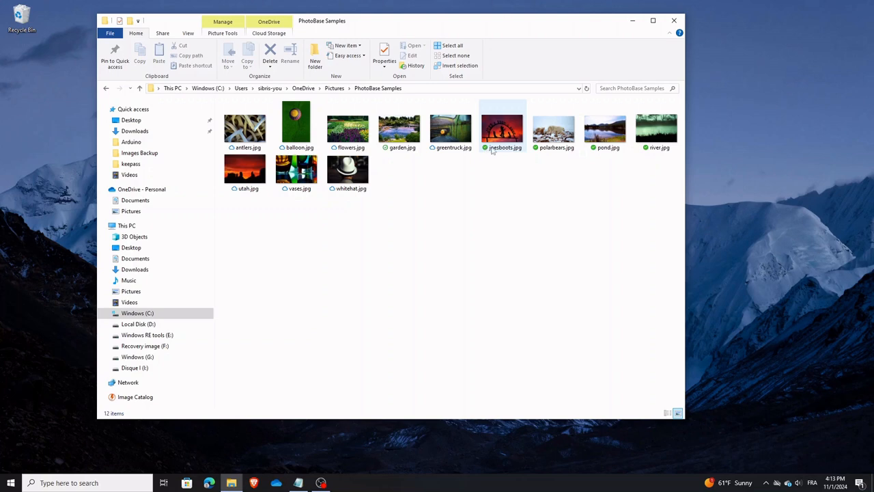
pyautogui.click(488, 153)
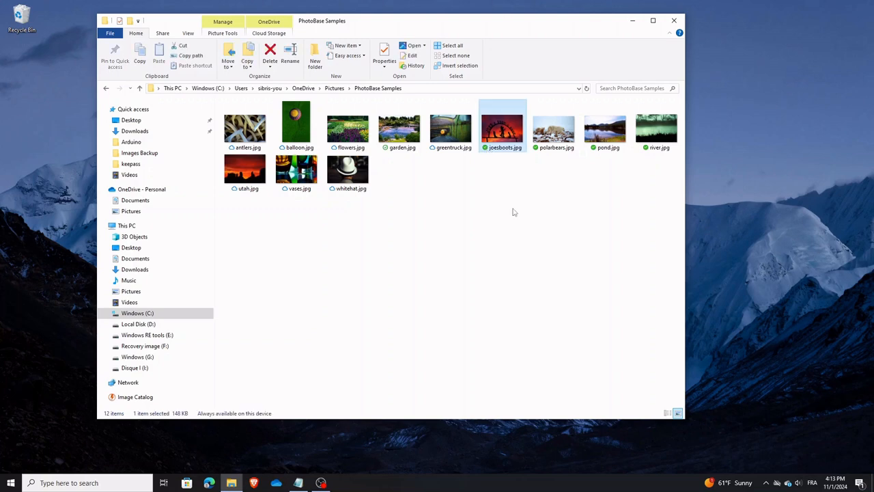
pyautogui.click(517, 180)
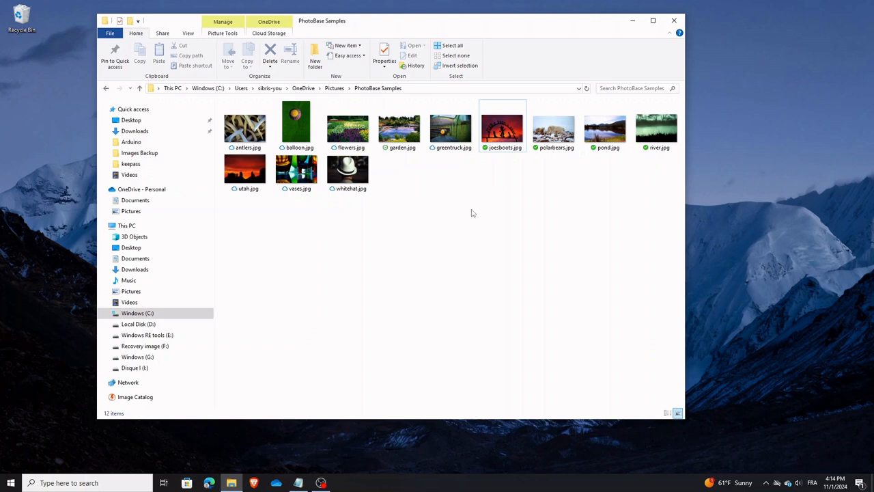
# Step: Search Windows for "storage sense", open Storage settings, and go to the Storage Sense configuration page
pyautogui.click(82, 483)
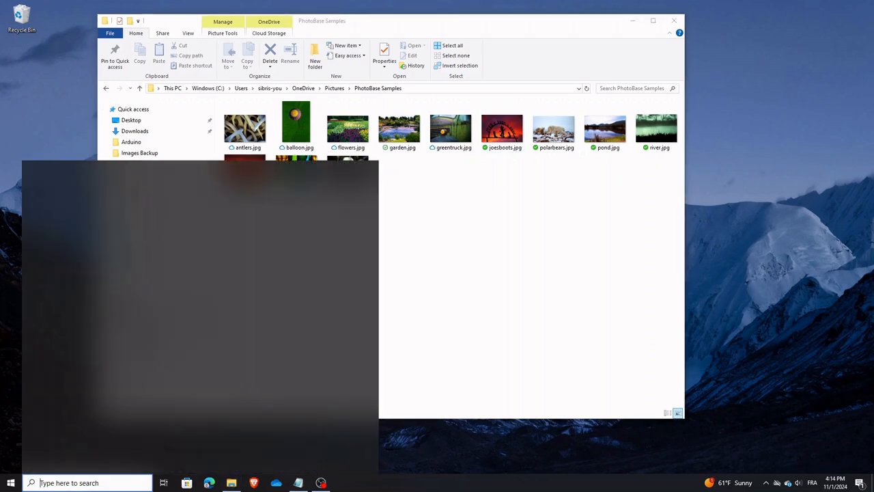
pyautogui.write('storage')
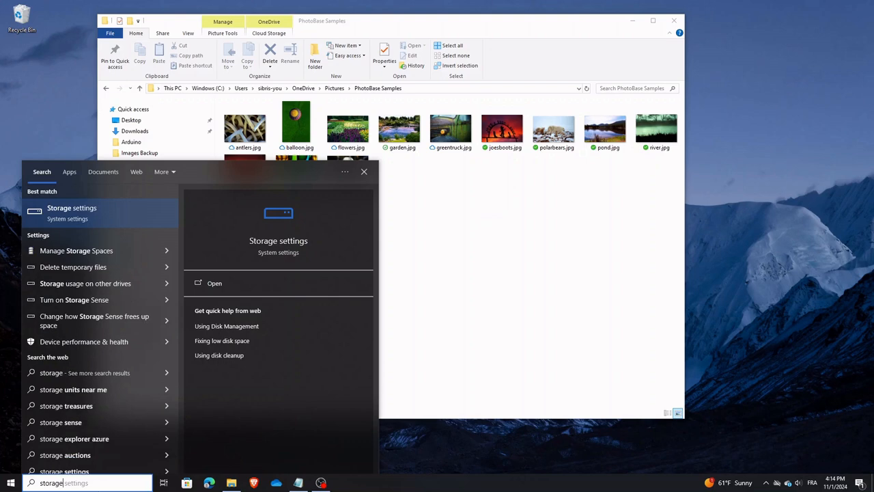
pyautogui.write(' sense')
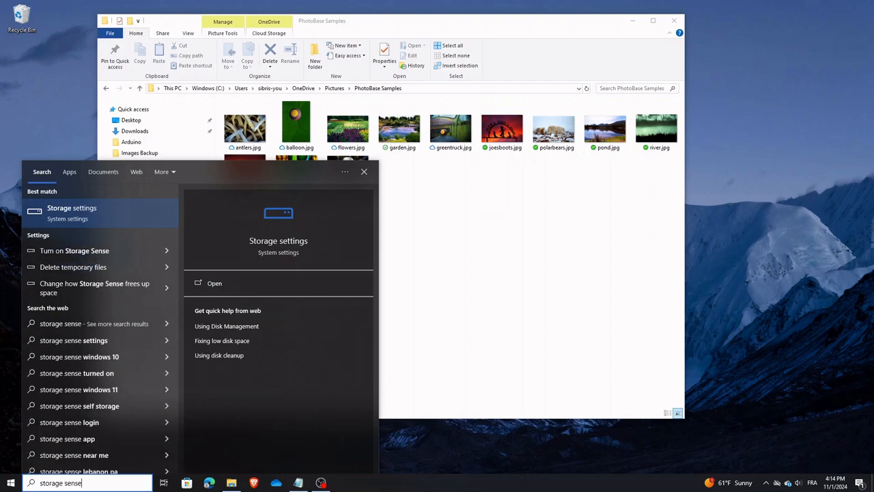
pyautogui.click(95, 220)
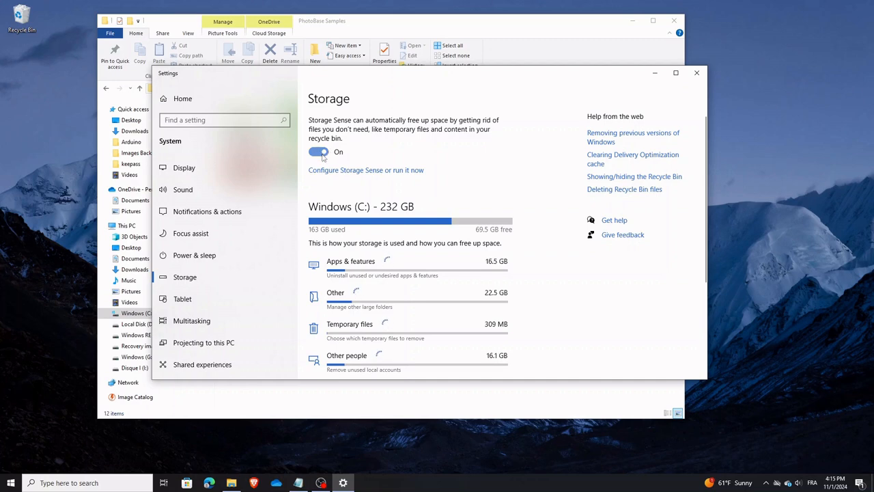
pyautogui.click(372, 174)
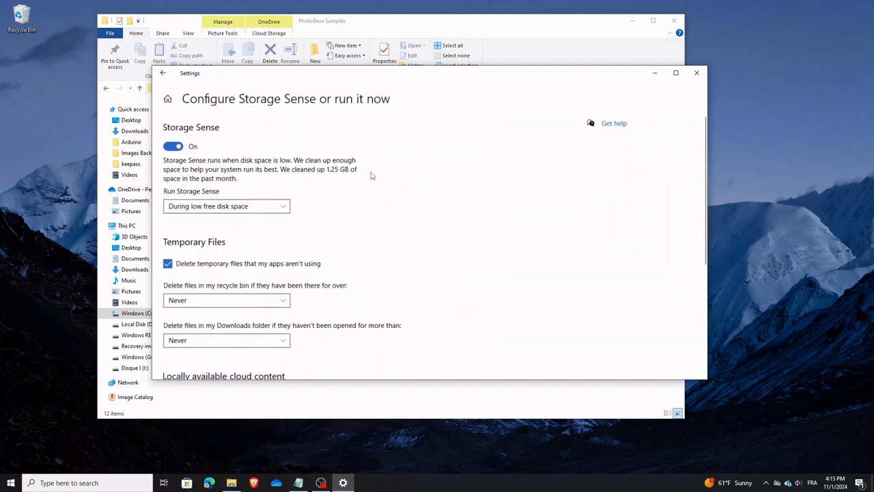
# Step: Set OneDrive - Personal content to become online-only if not opened for more than 1 day, and minimize the settings window
pyautogui.scroll(-3, 372, 176)
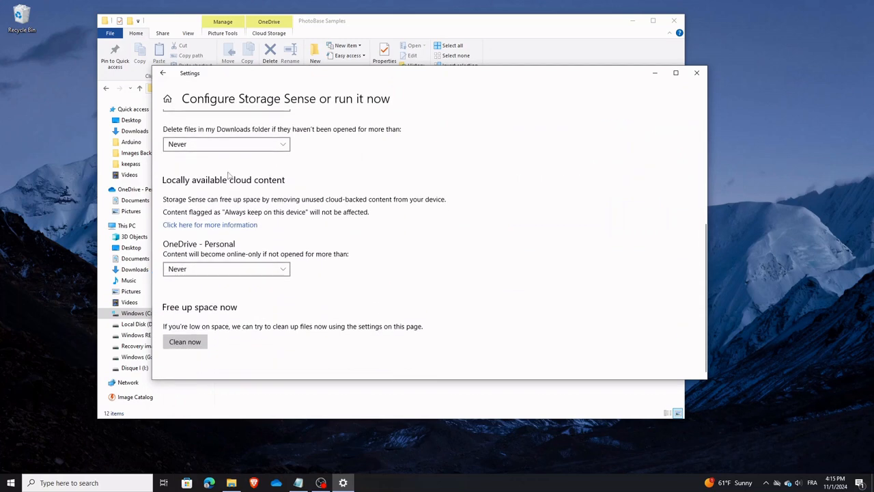
pyautogui.click(243, 268)
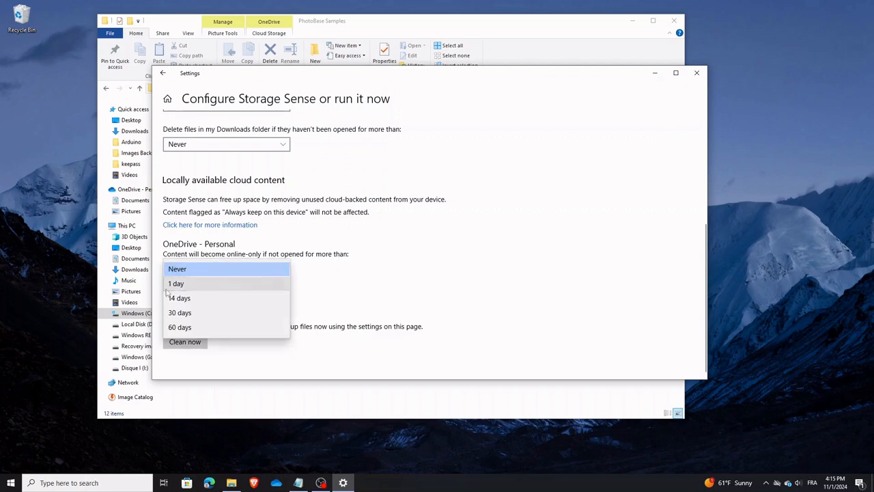
pyautogui.click(198, 284)
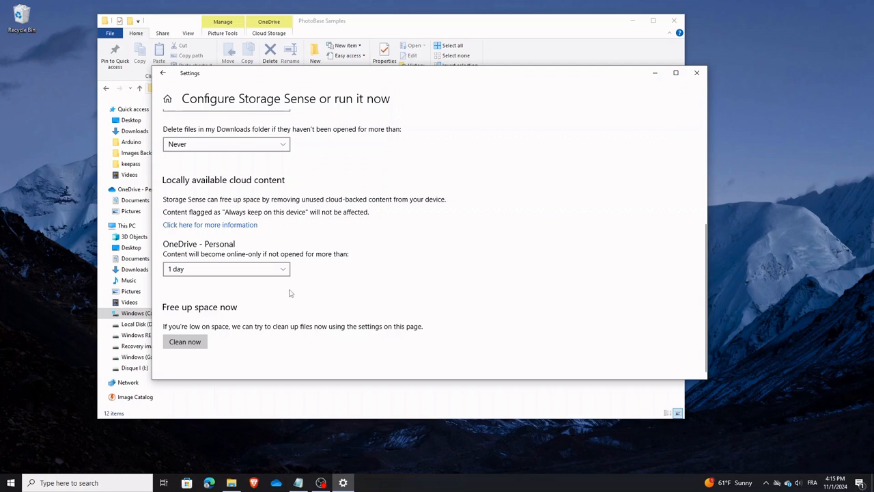
pyautogui.click(653, 72)
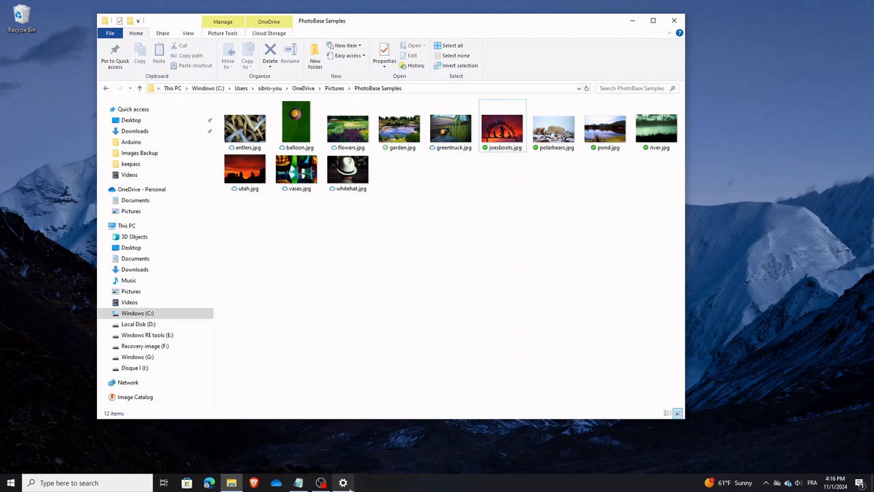
# Step: Restore the Storage Sense configuration window to review its OneDrive cloud content setting, and minimize it again
pyautogui.moveTo(343, 481)
pyautogui.click(342, 459)
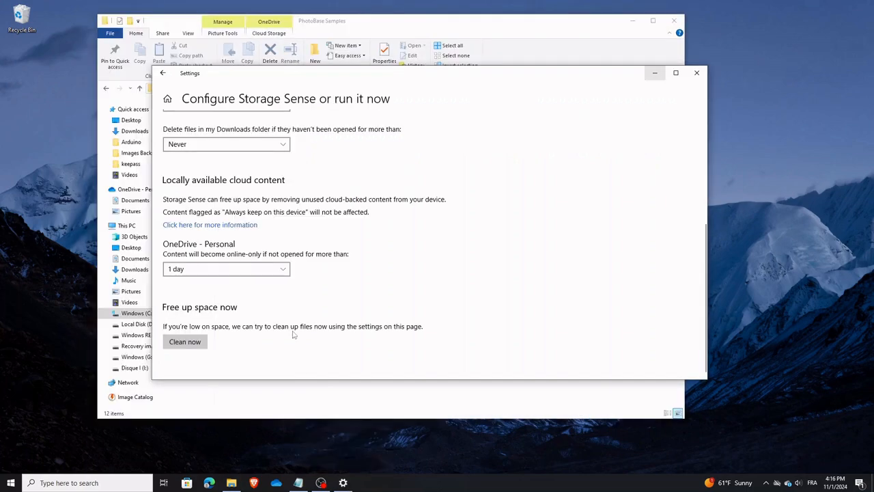
pyautogui.click(654, 75)
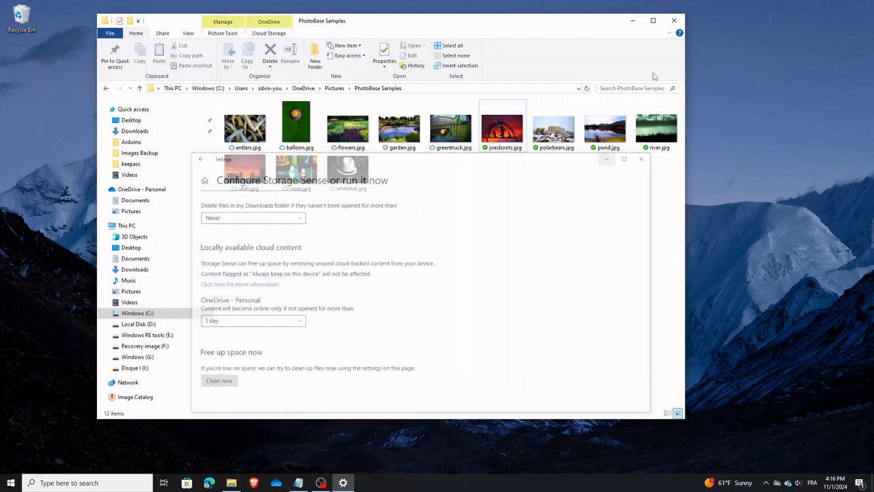
# Step: Highlight the images from joesboots.jpg to river.jpg to review their availability status, and clear the selection
pyautogui.moveTo(503, 188); pyautogui.dragTo(671, 129)
pyautogui.click(614, 180)
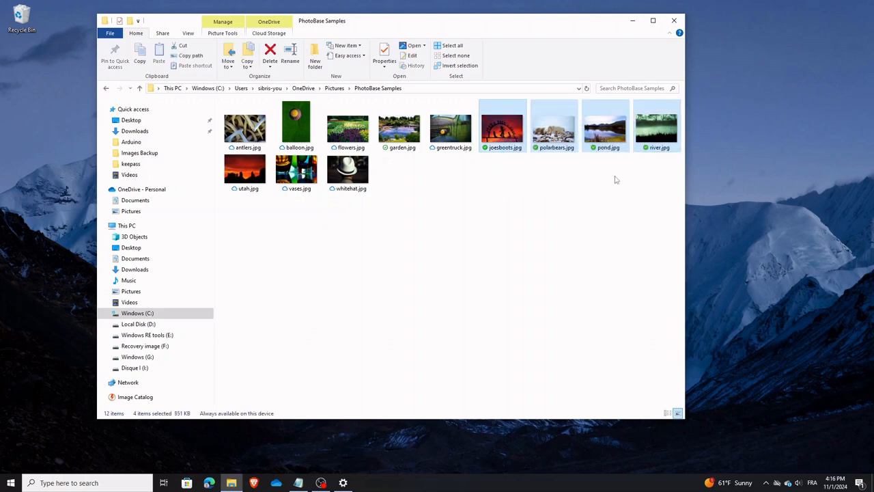
pyautogui.moveTo(512, 175); pyautogui.dragTo(652, 123)
pyautogui.click(627, 185)
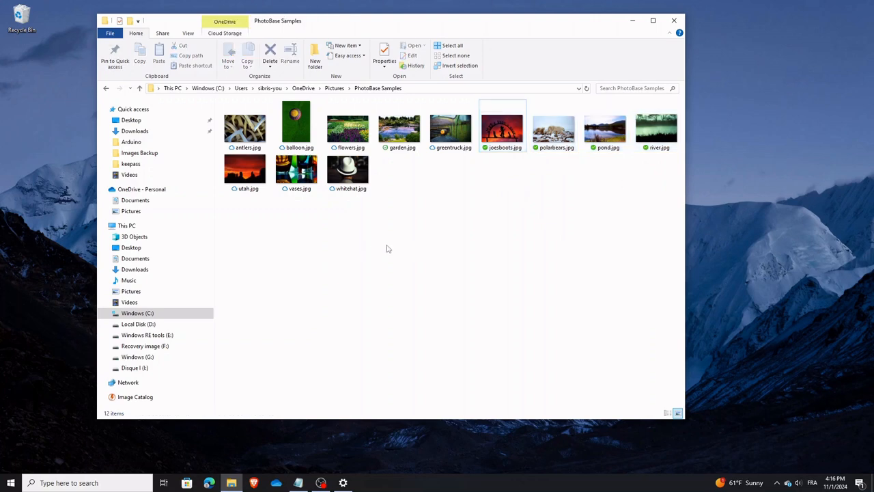
# Step: Go back to the OneDrive folder, open Documents, and free up the local space used by the Test3 folder
pyautogui.click(106, 89)
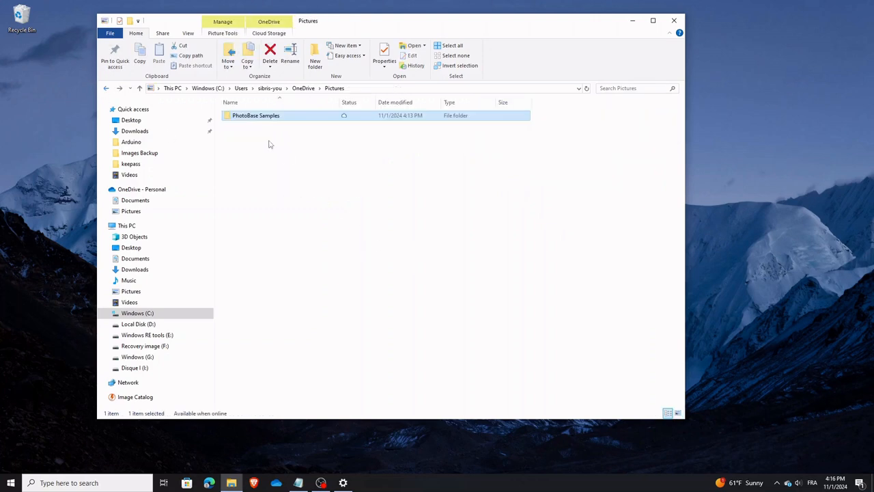
pyautogui.click(106, 89)
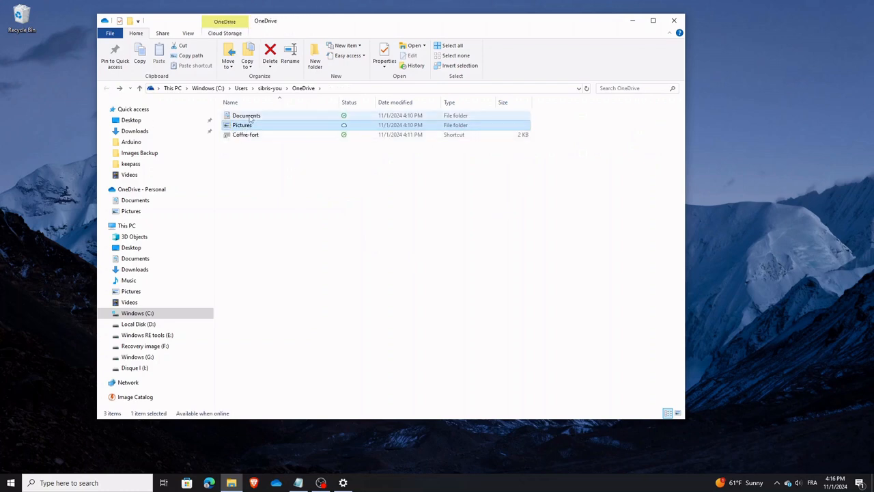
pyautogui.doubleClick(246, 115)
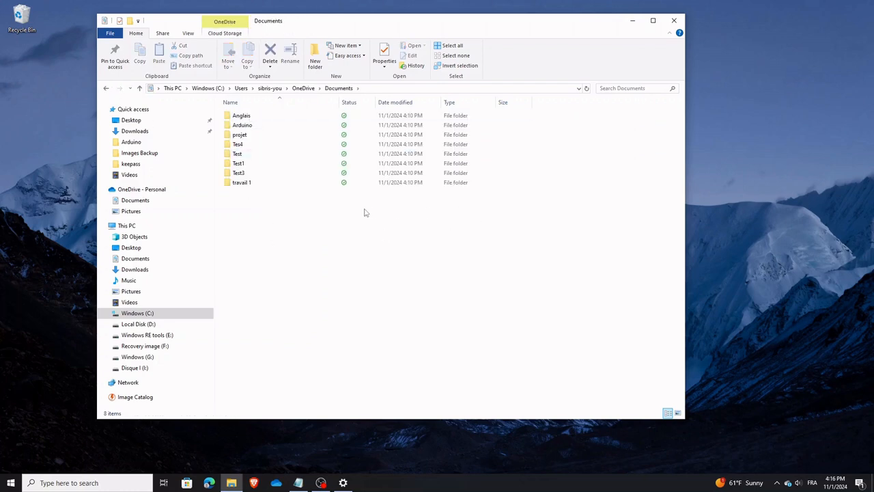
pyautogui.click(243, 175)
pyautogui.rightClick(242, 176)
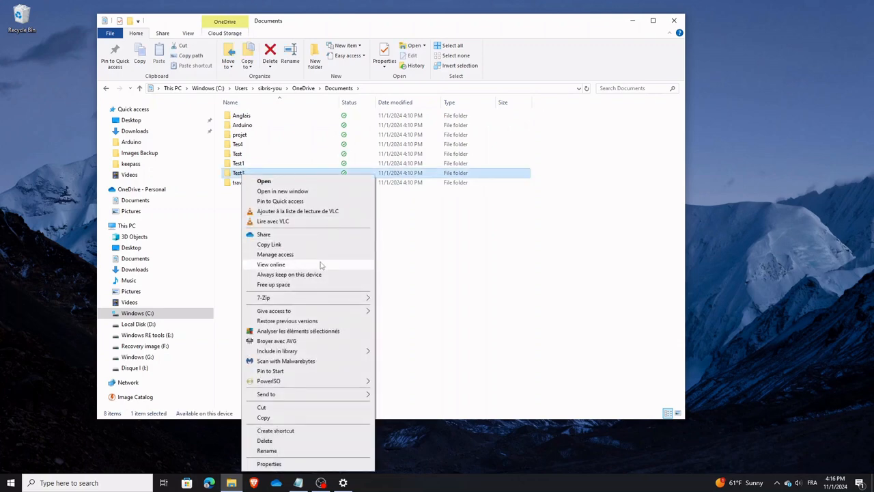
pyautogui.click(283, 285)
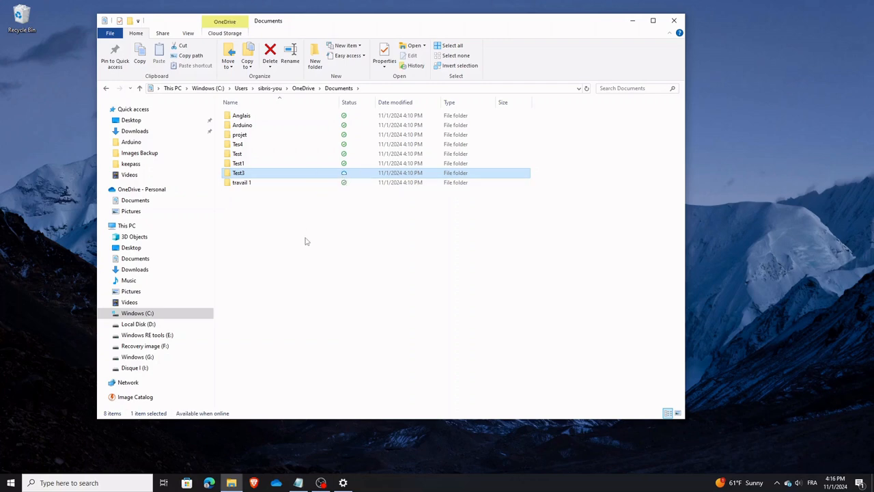
# Step: Set the Test3 folder to always be kept on this device, and open it to check its files
pyautogui.rightClick(237, 172)
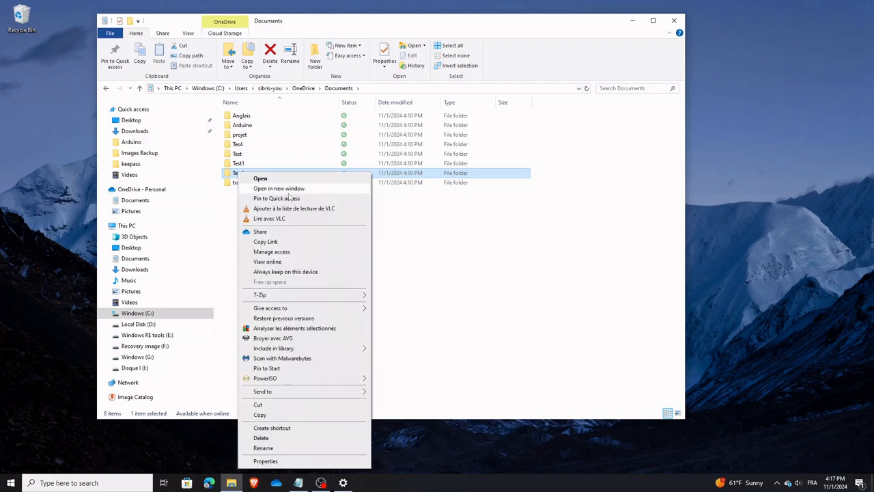
pyautogui.click(312, 271)
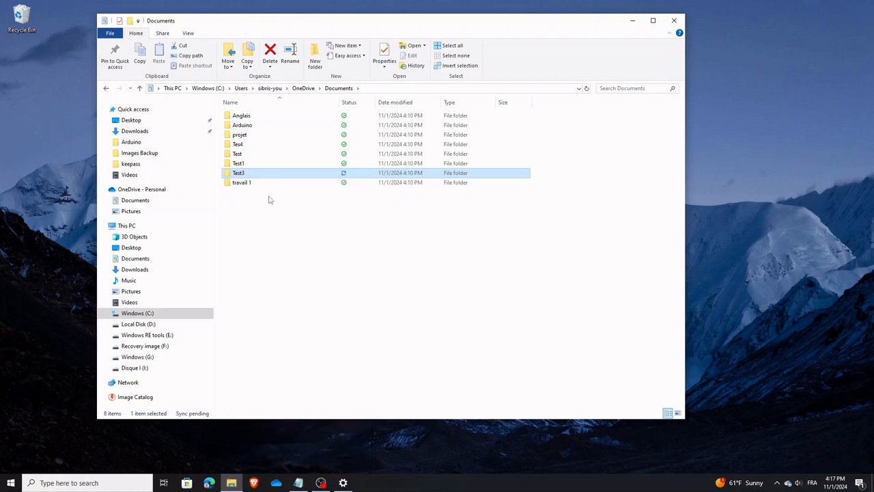
pyautogui.press('Return')
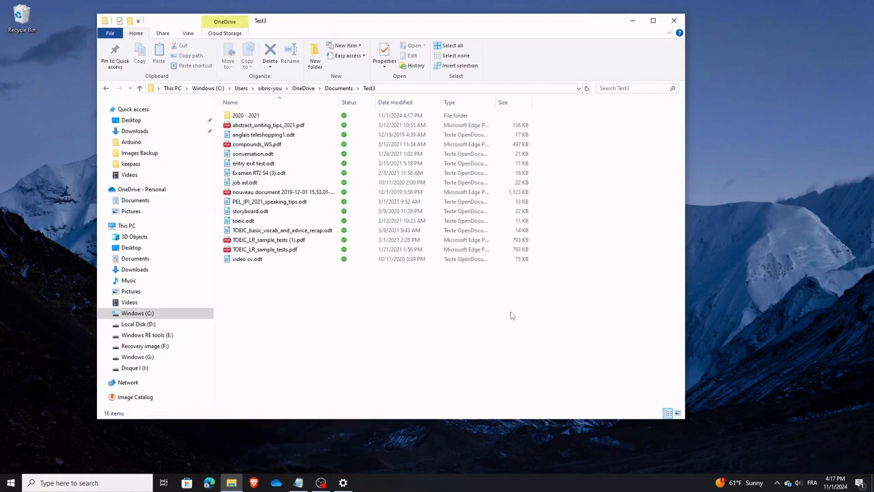
# Step: Open OneDrive online in the web browser from its activity center, and close the empty new tab
pyautogui.click(788, 483)
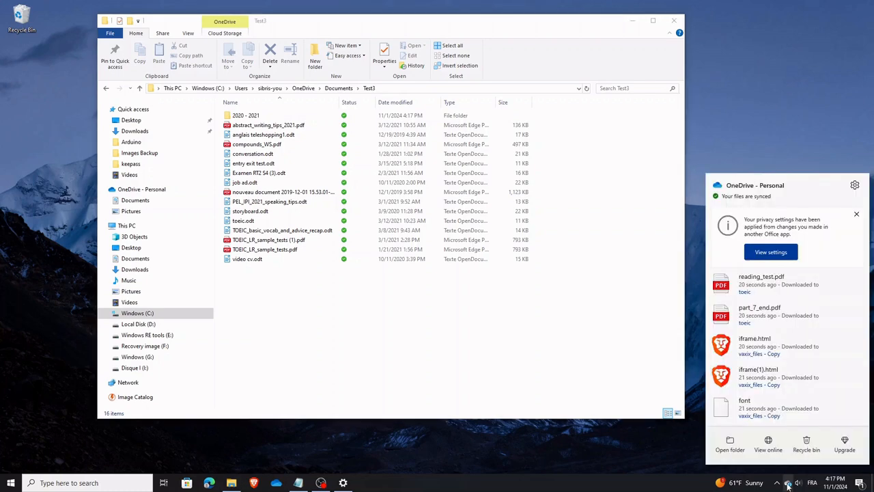
pyautogui.click(773, 445)
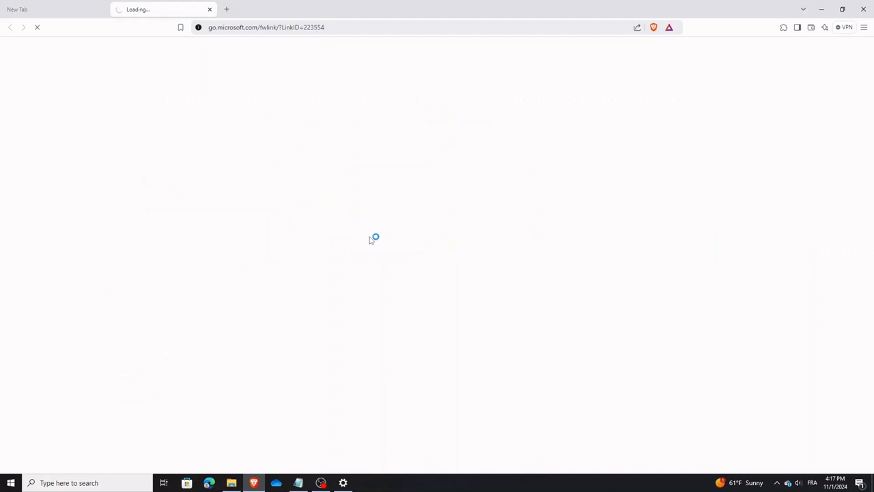
pyautogui.click(102, 9)
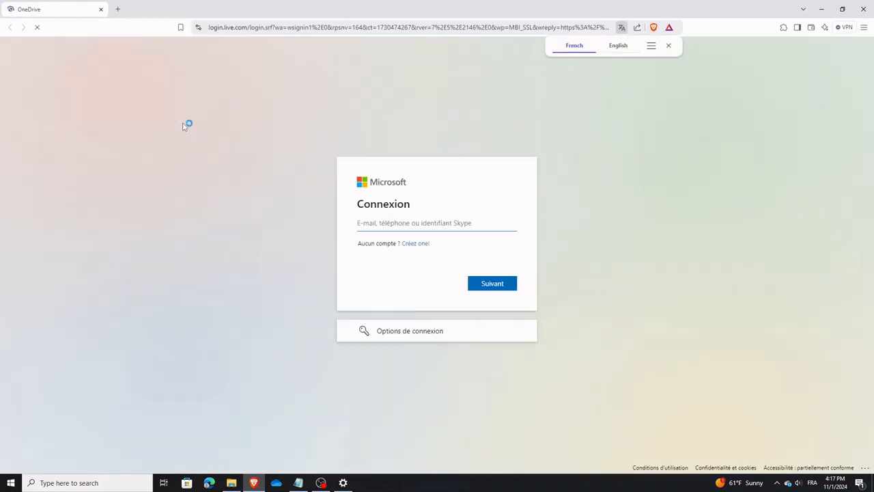
# Step: Sign in to the Microsoft account with the saved account e-mail and the account password, and continue to OneDrive
pyautogui.click(437, 226)
pyautogui.click(444, 249)
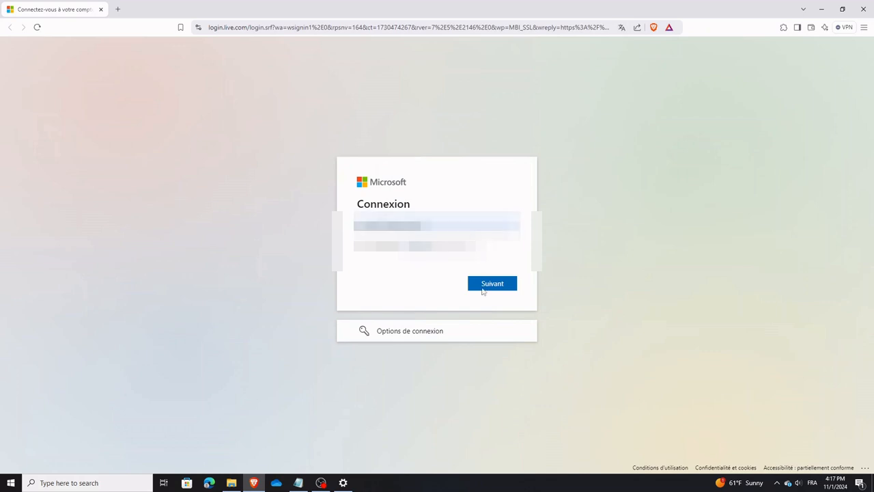
pyautogui.click(495, 288)
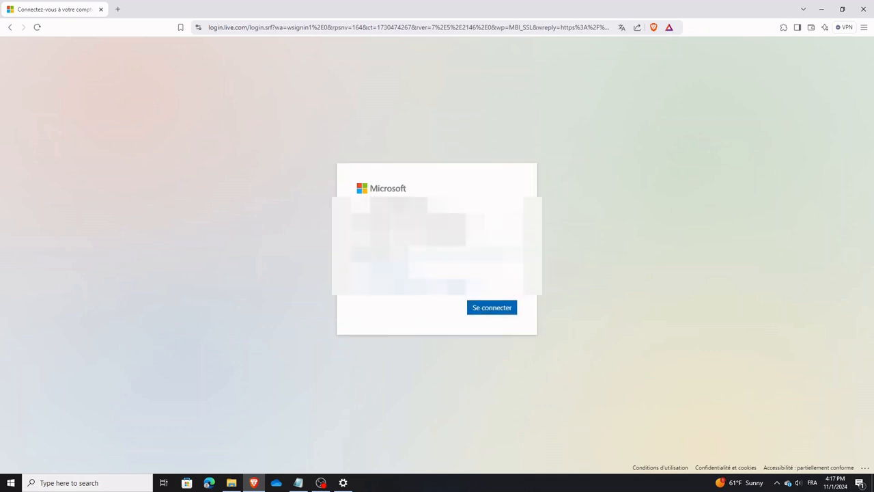
pyautogui.write('•')
pyautogui.press('Return')
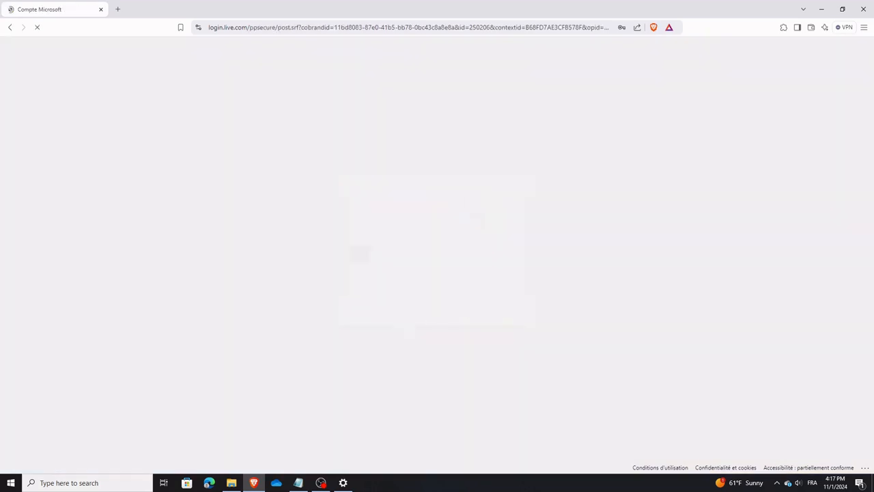
pyautogui.click(440, 305)
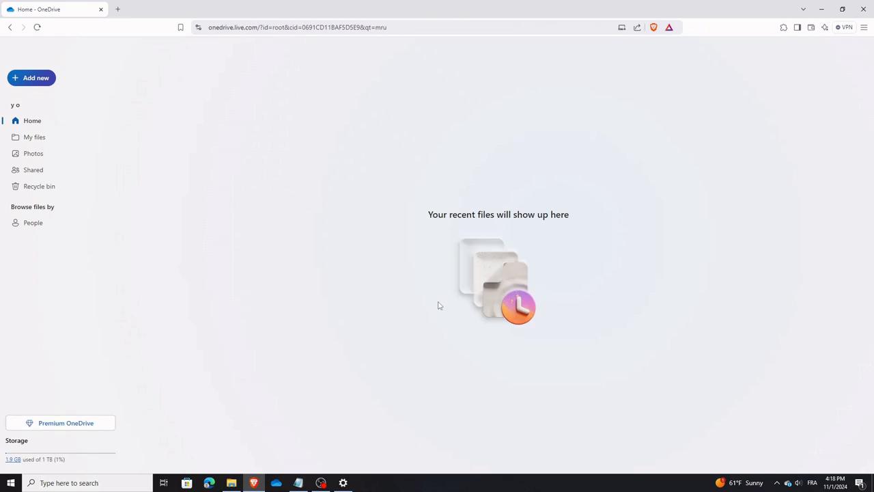
# Step: Open the Documents folder in My files, and open the sharing dialog for the Test1 folder with its message field active
pyautogui.click(119, 139)
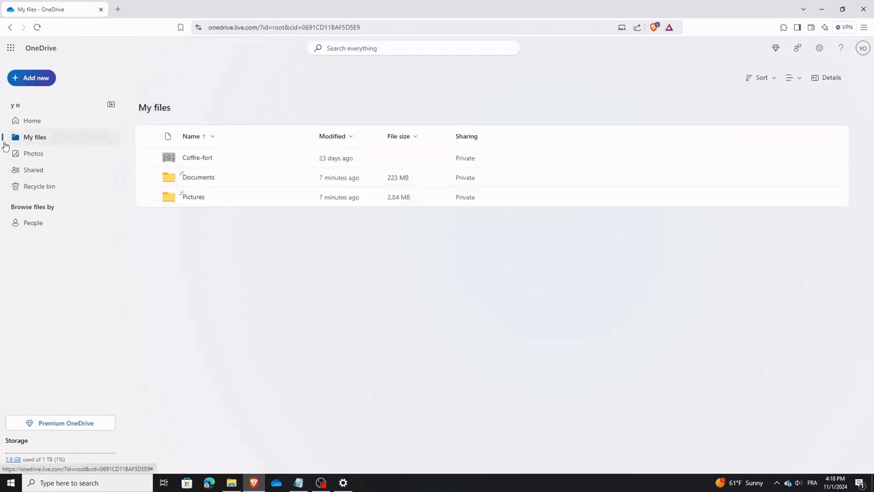
pyautogui.click(196, 177)
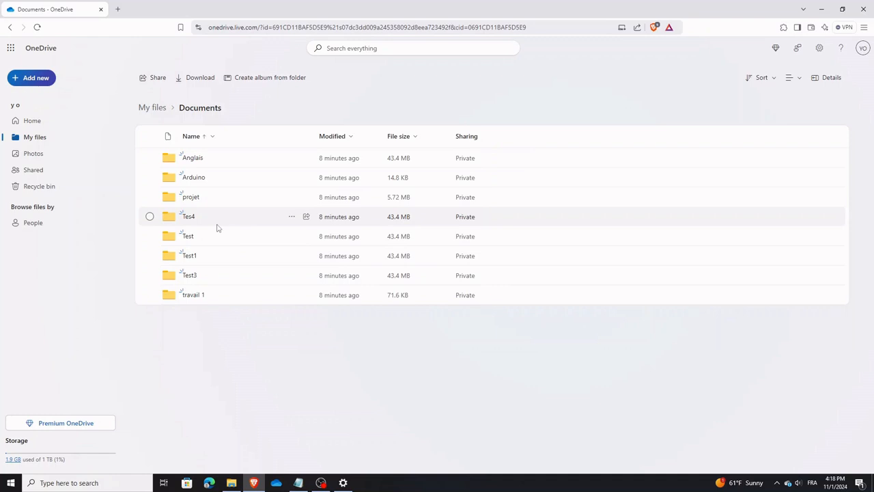
pyautogui.rightClick(189, 256)
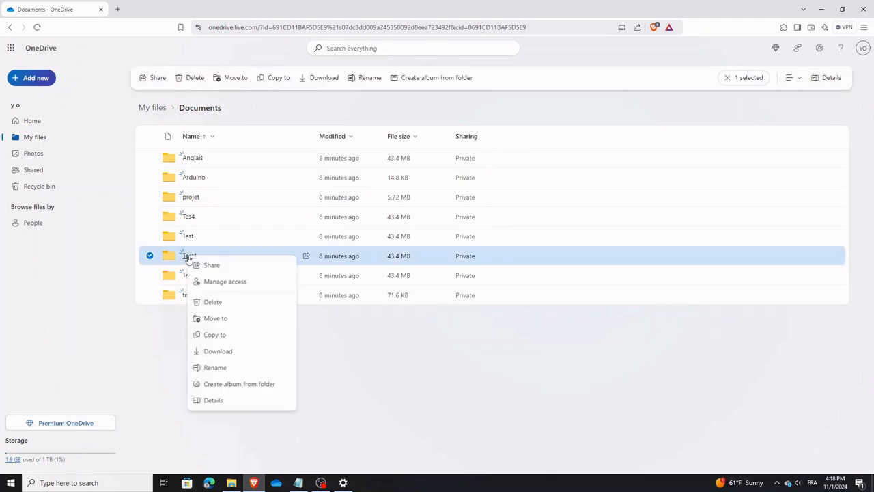
pyautogui.click(228, 267)
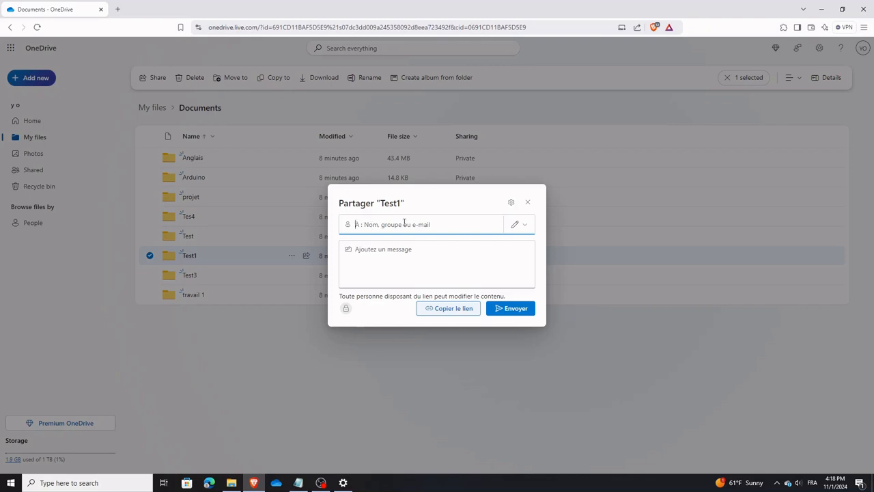
pyautogui.click(388, 254)
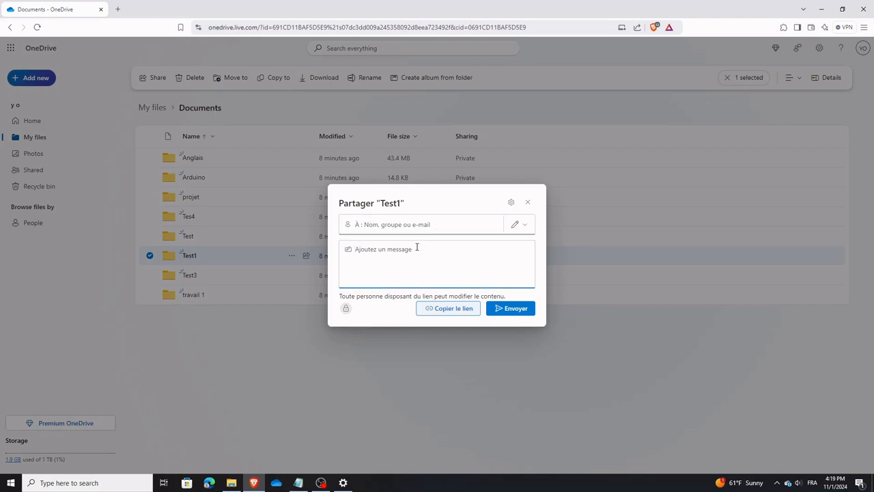
# Step: Set the Test1 sharing link's permission to "Consultation possible", check the expiration date option, and apply the link settings
pyautogui.click(511, 204)
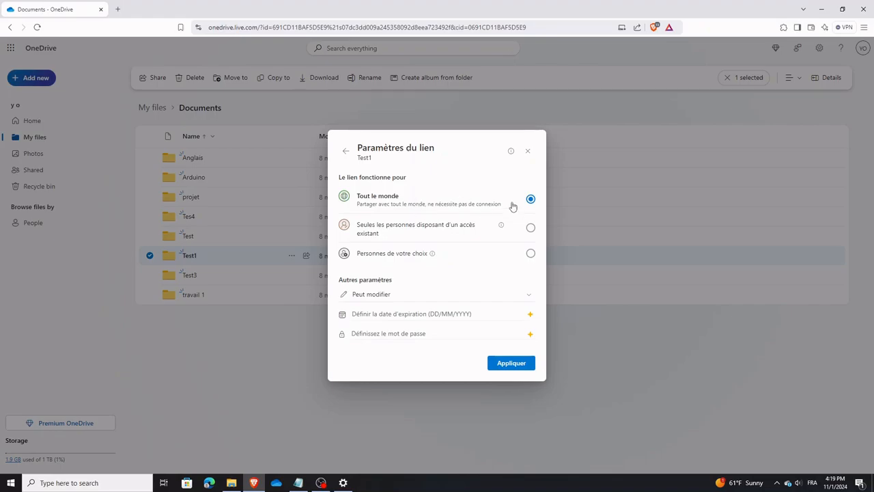
pyautogui.click(402, 301)
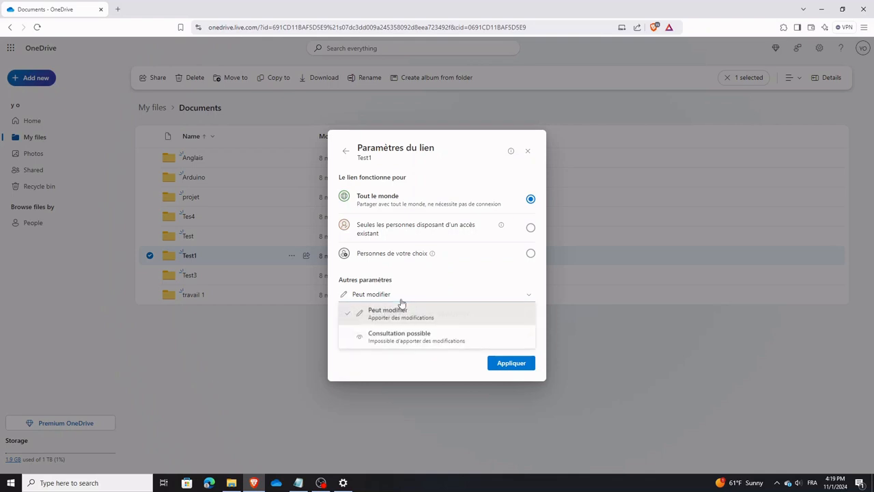
pyautogui.click(385, 334)
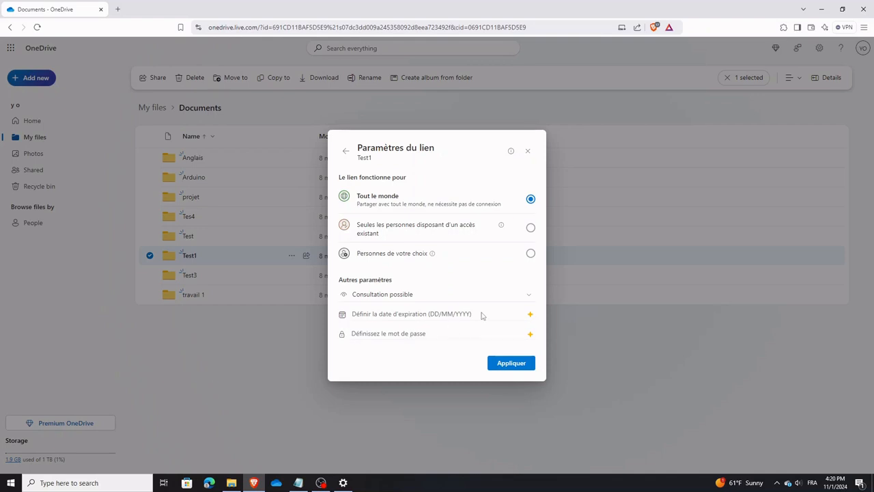
pyautogui.click(526, 317)
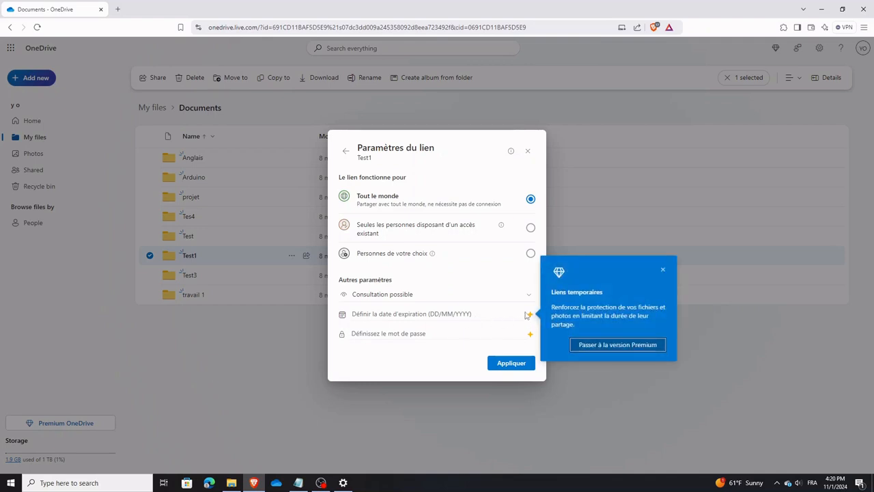
pyautogui.click(472, 346)
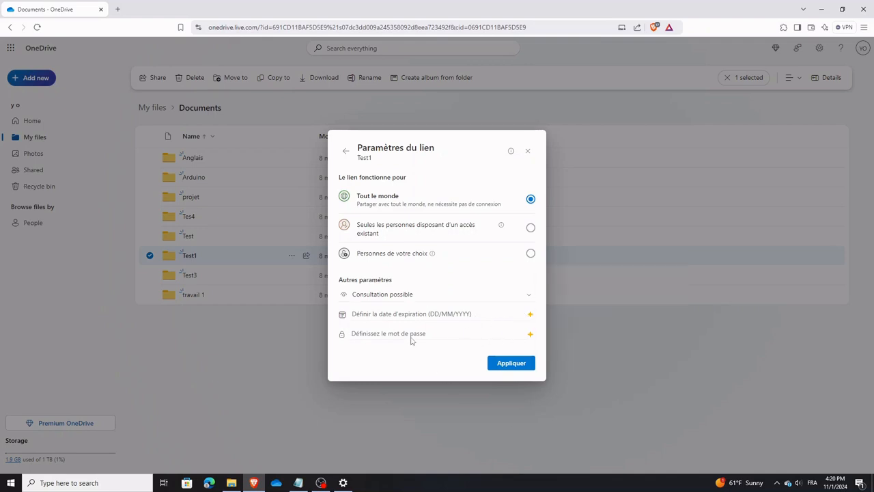
pyautogui.click(517, 363)
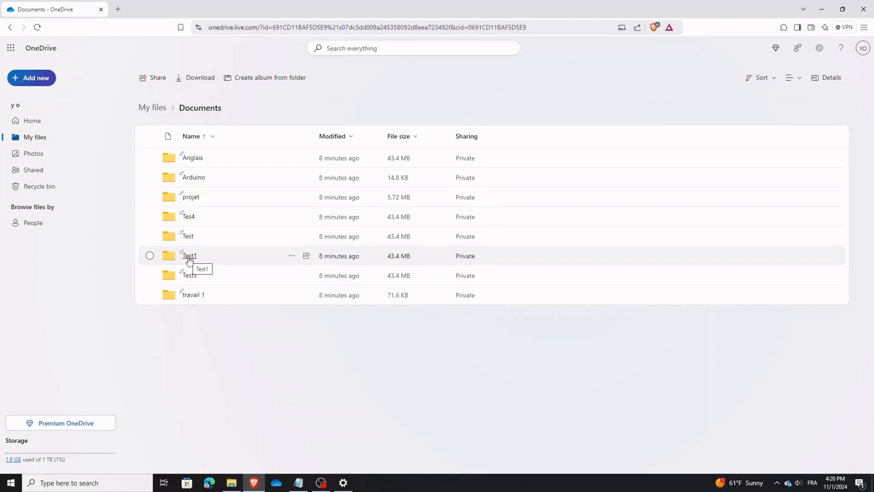
# Step: Review who has access to the Test1 folder, close the access dialog, and clear the selection
pyautogui.rightClick(190, 258)
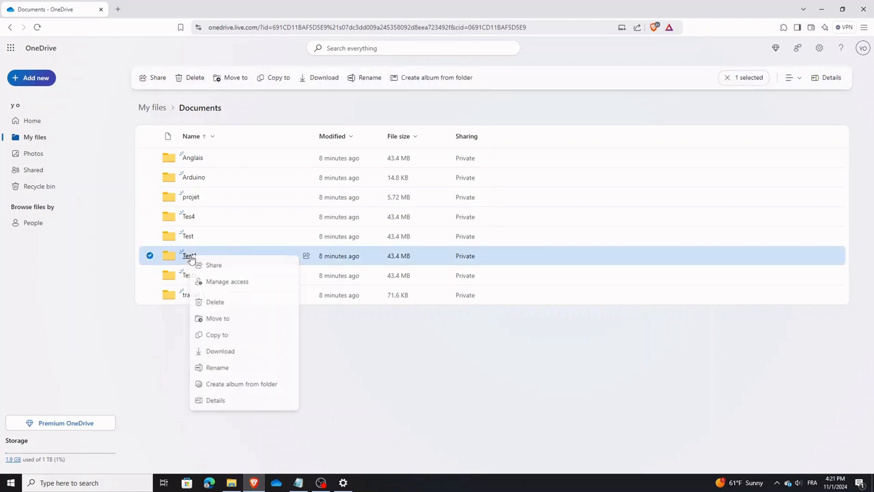
pyautogui.click(233, 283)
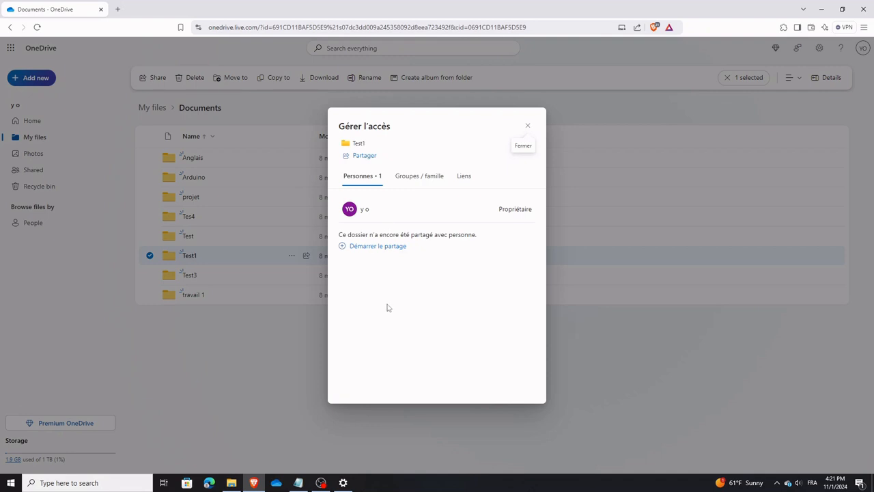
pyautogui.click(528, 127)
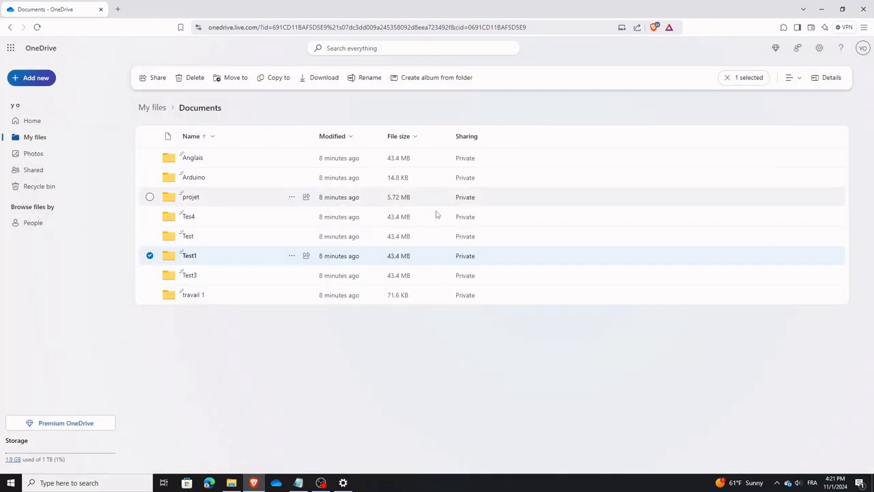
pyautogui.press('Escape')
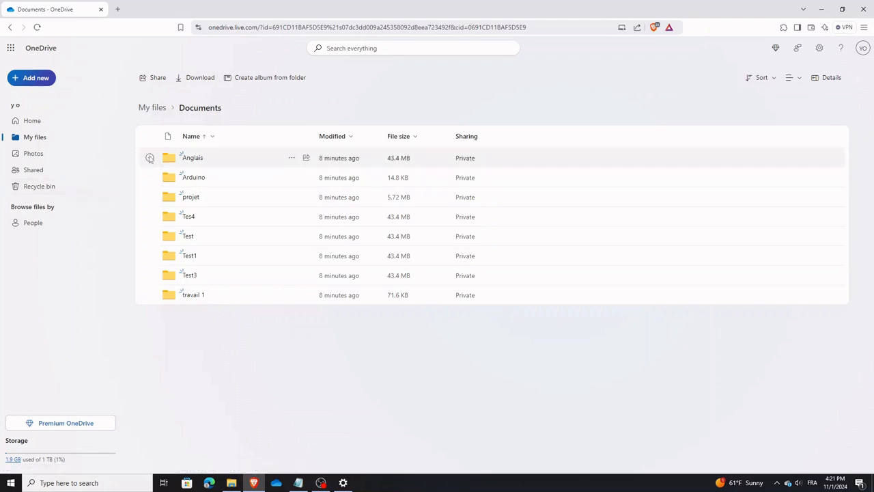
# Step: Delete the Arduino folder from the online Documents folder, sending it to the recycle bin
pyautogui.click(150, 177)
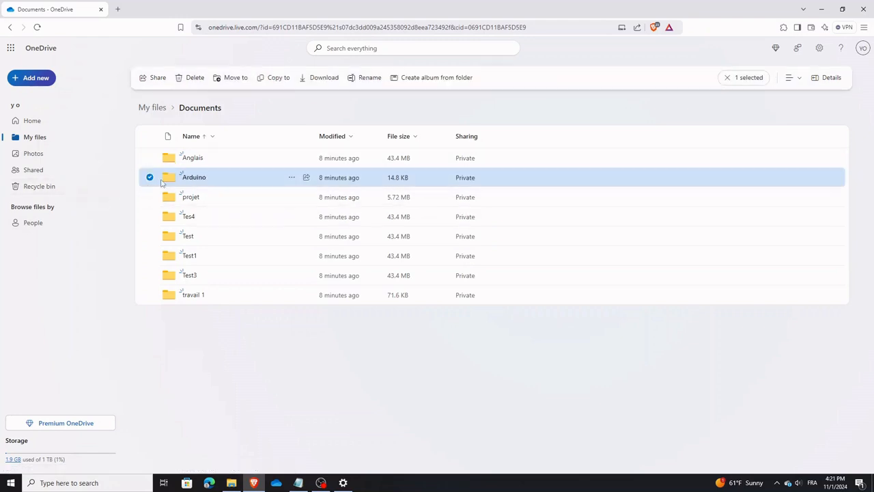
pyautogui.click(190, 78)
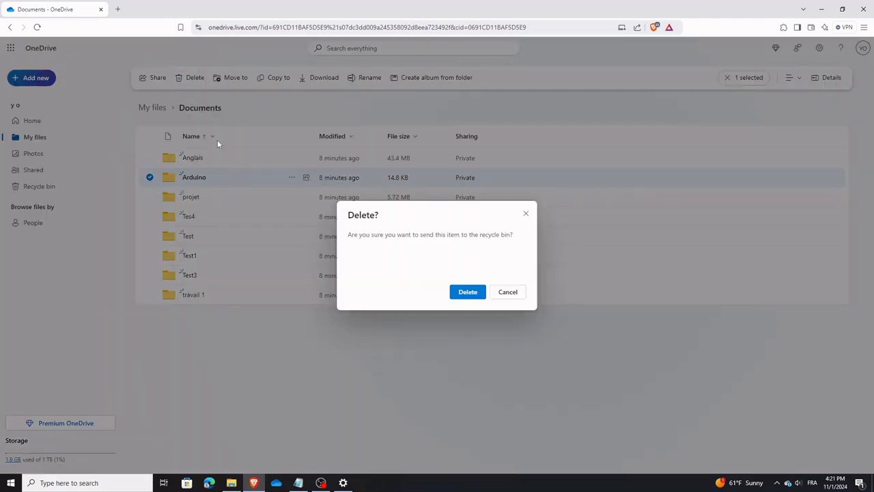
pyautogui.click(479, 293)
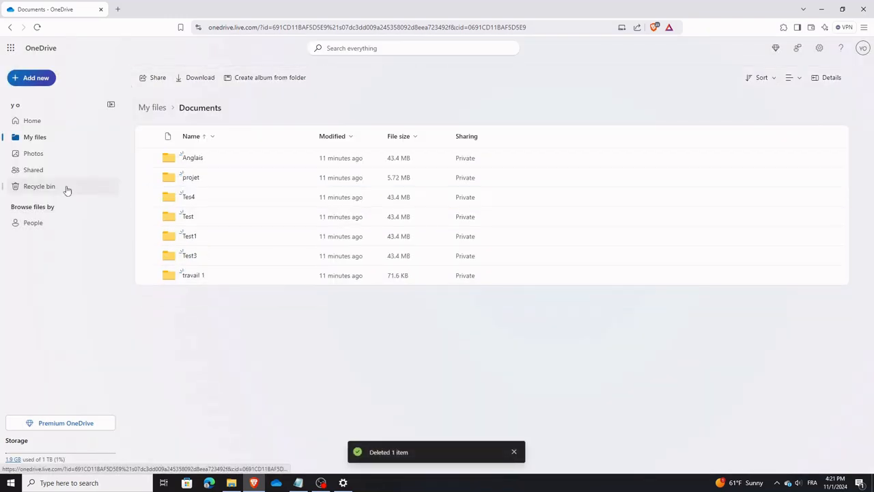
# Step: Restore the deleted Arduino folder and the most recently deleted Pictures folder from the online recycle bin, and return to My files
pyautogui.click(66, 189)
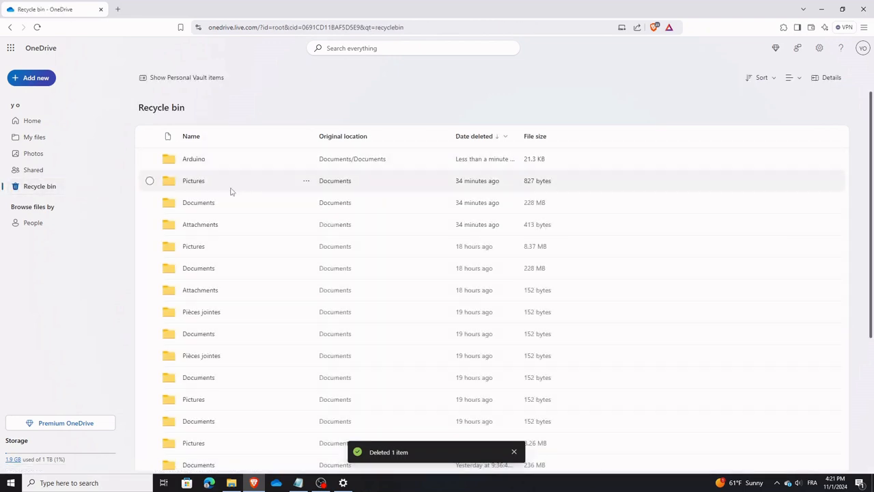
pyautogui.scroll(-3, 228, 196)
pyautogui.scroll(3, 228, 200)
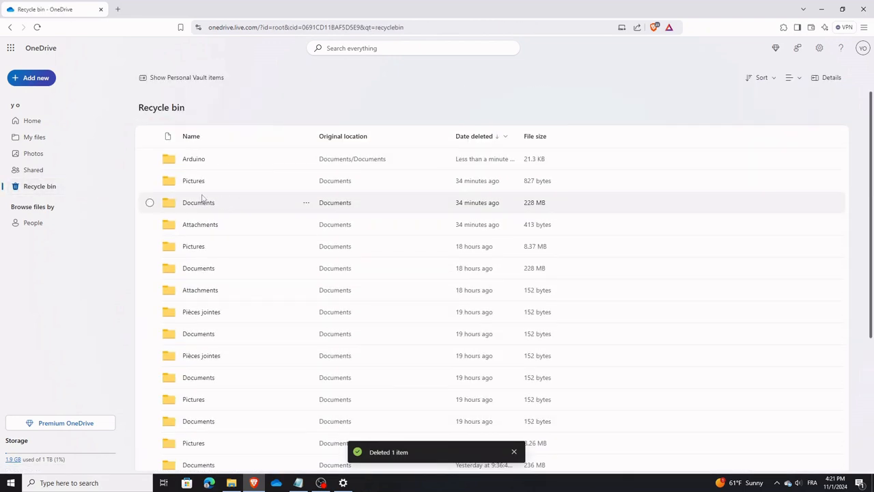
pyautogui.click(149, 159)
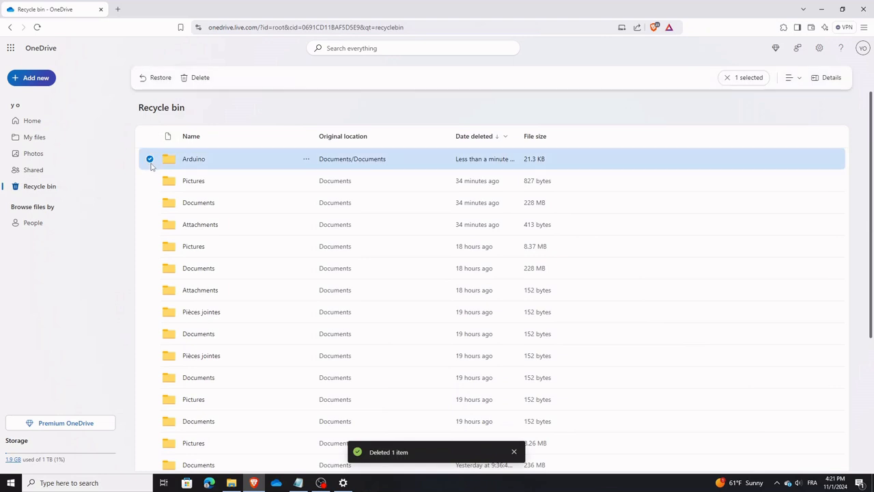
pyautogui.click(150, 181)
pyautogui.rightClick(255, 170)
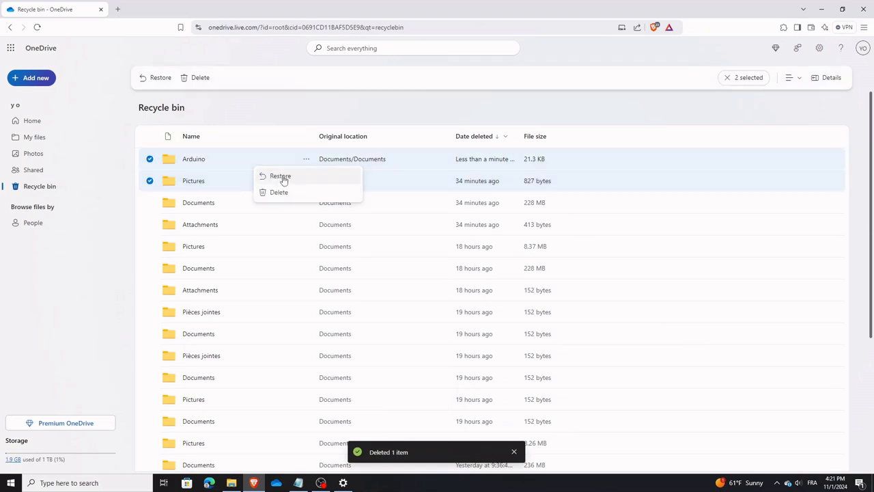
pyautogui.click(309, 177)
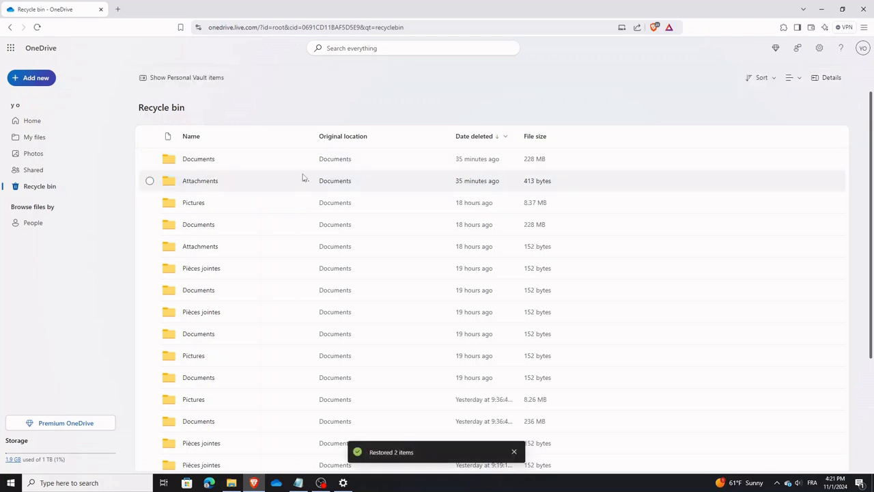
pyautogui.click(36, 137)
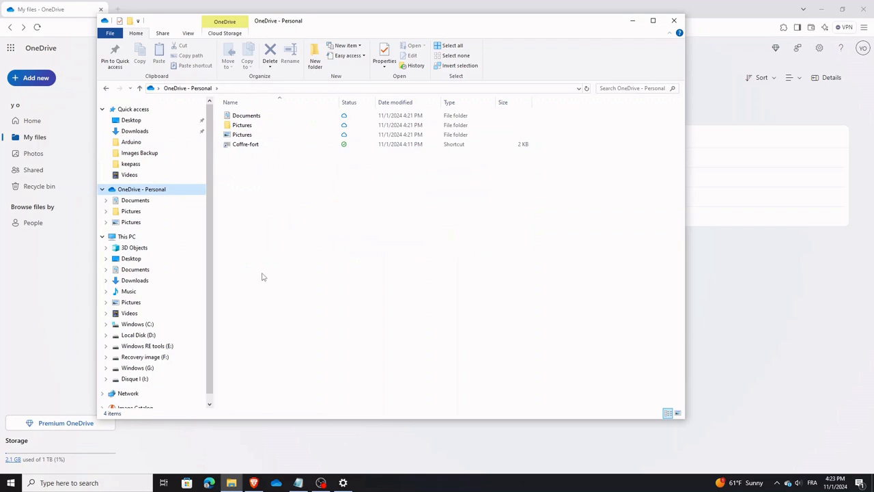
# Step: Open the Coffre-fort shortcut in the local OneDrive - Personal folder to view the Personal Vault introduction, and clear the selection
pyautogui.rightClick(250, 150)
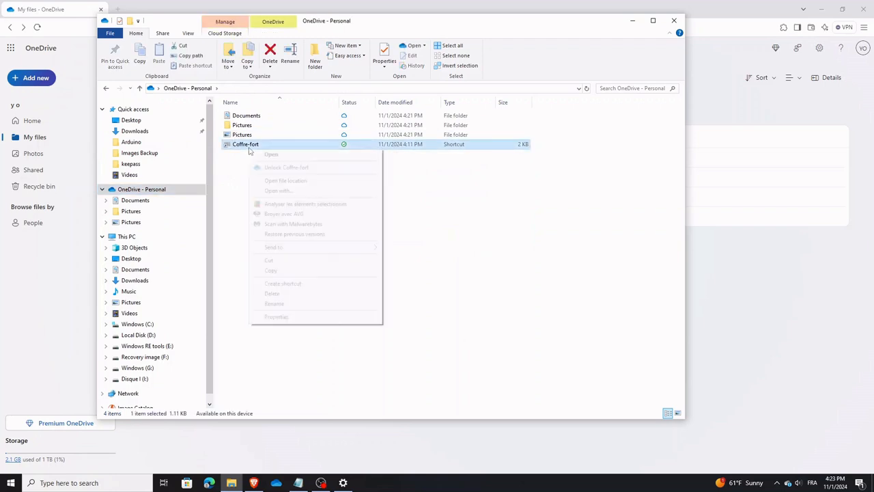
pyautogui.click(231, 162)
pyautogui.doubleClick(245, 146)
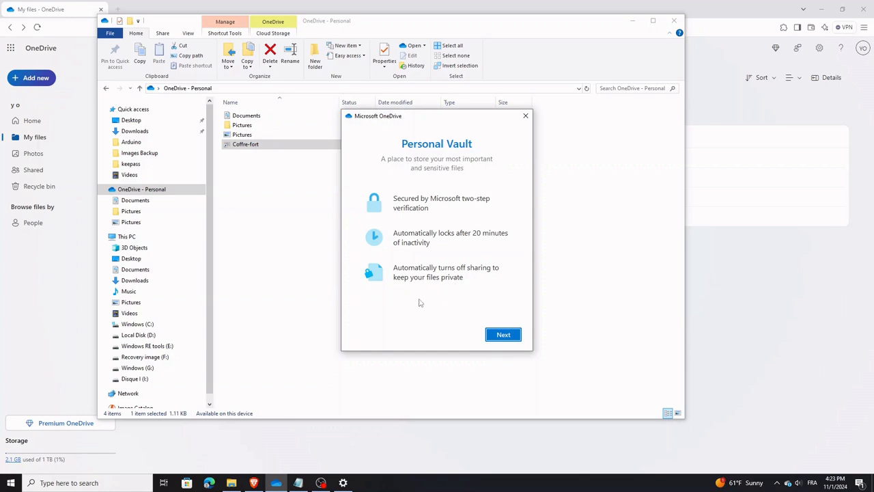
pyautogui.click(362, 198)
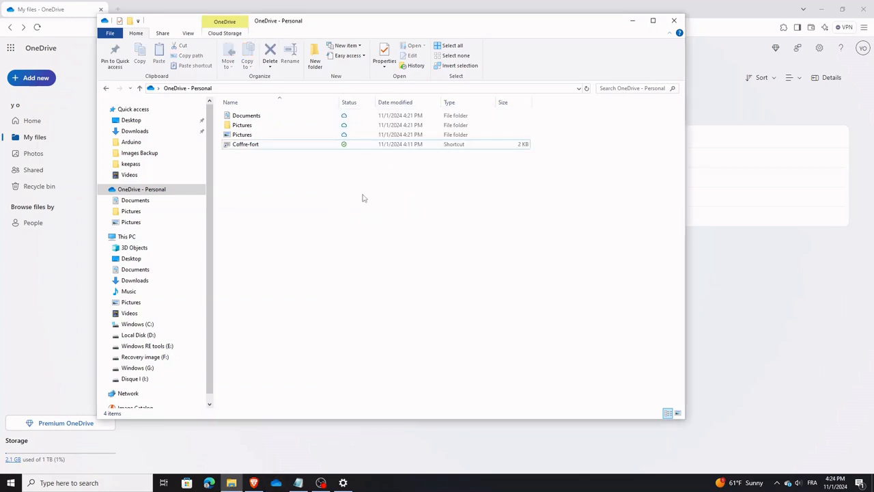